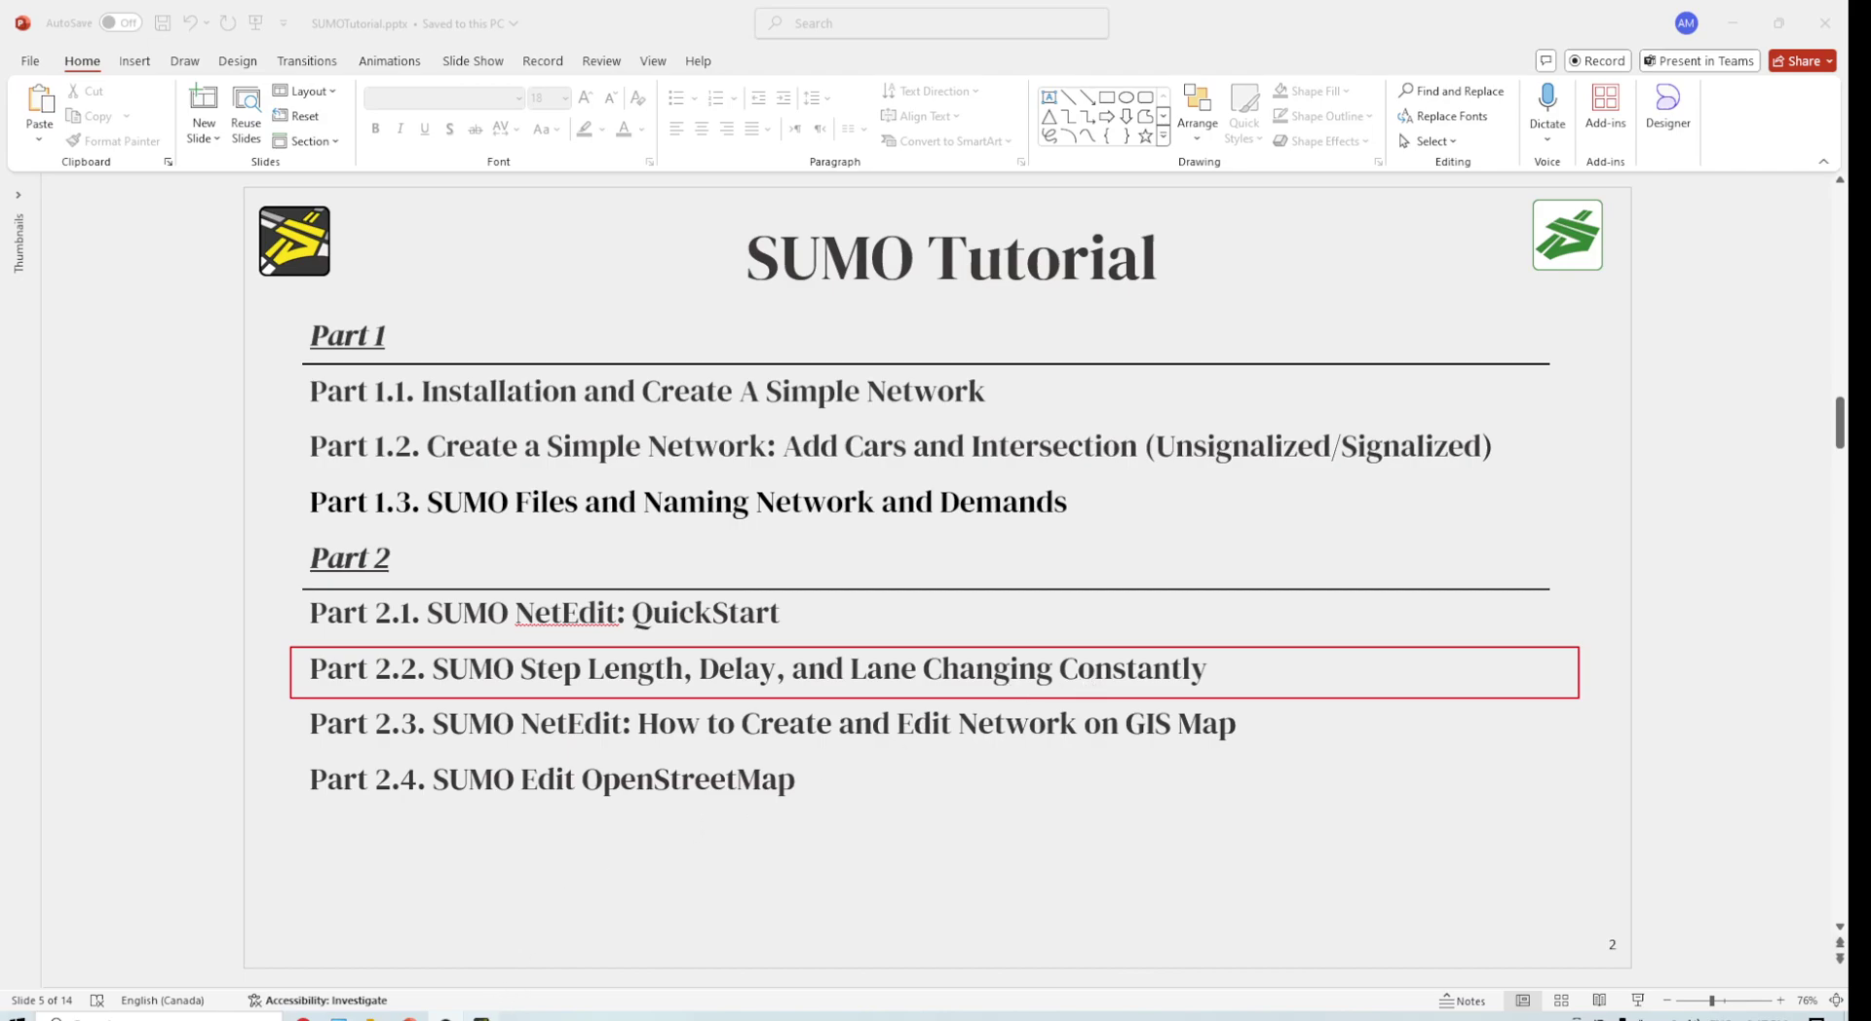
Switch from the PowerPoint slides to netedit, showing the road network with edge E1's attributes.
click(487, 1016)
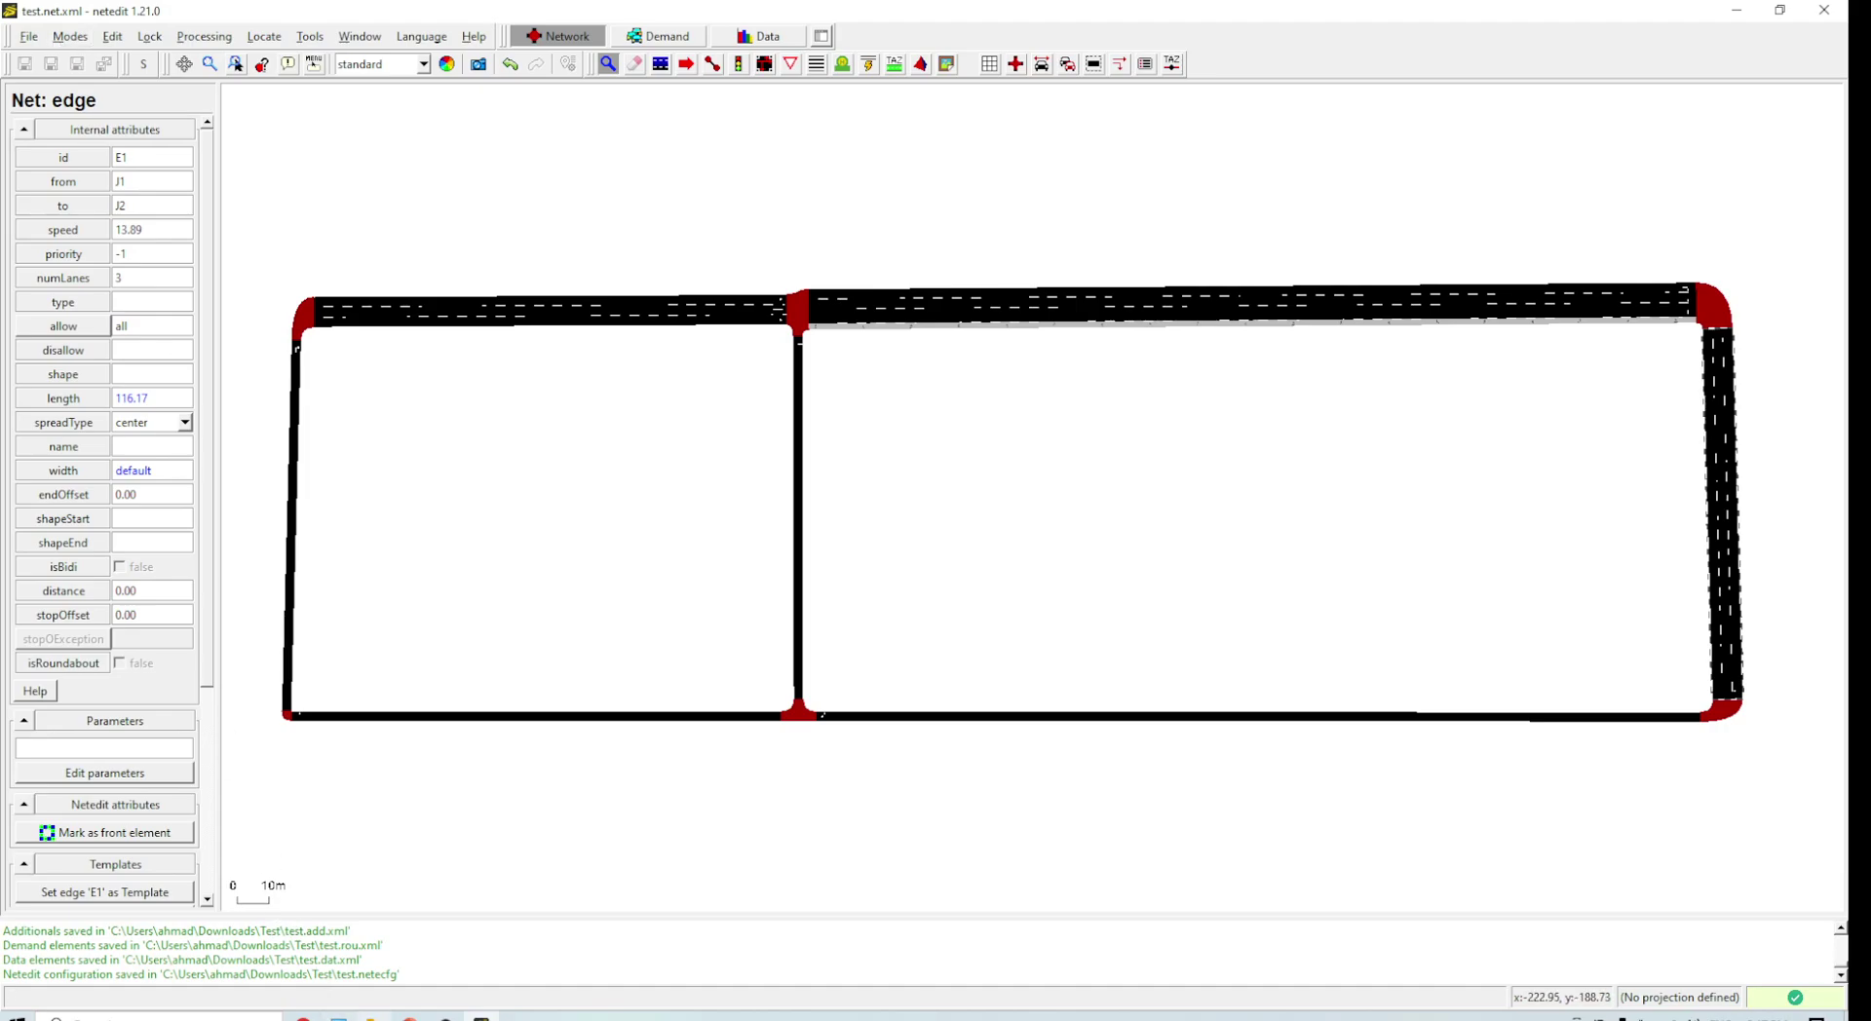
Review the six project files in Explorer, then return to netedit.
click(371, 1018)
drag(218, 355, 160, 102)
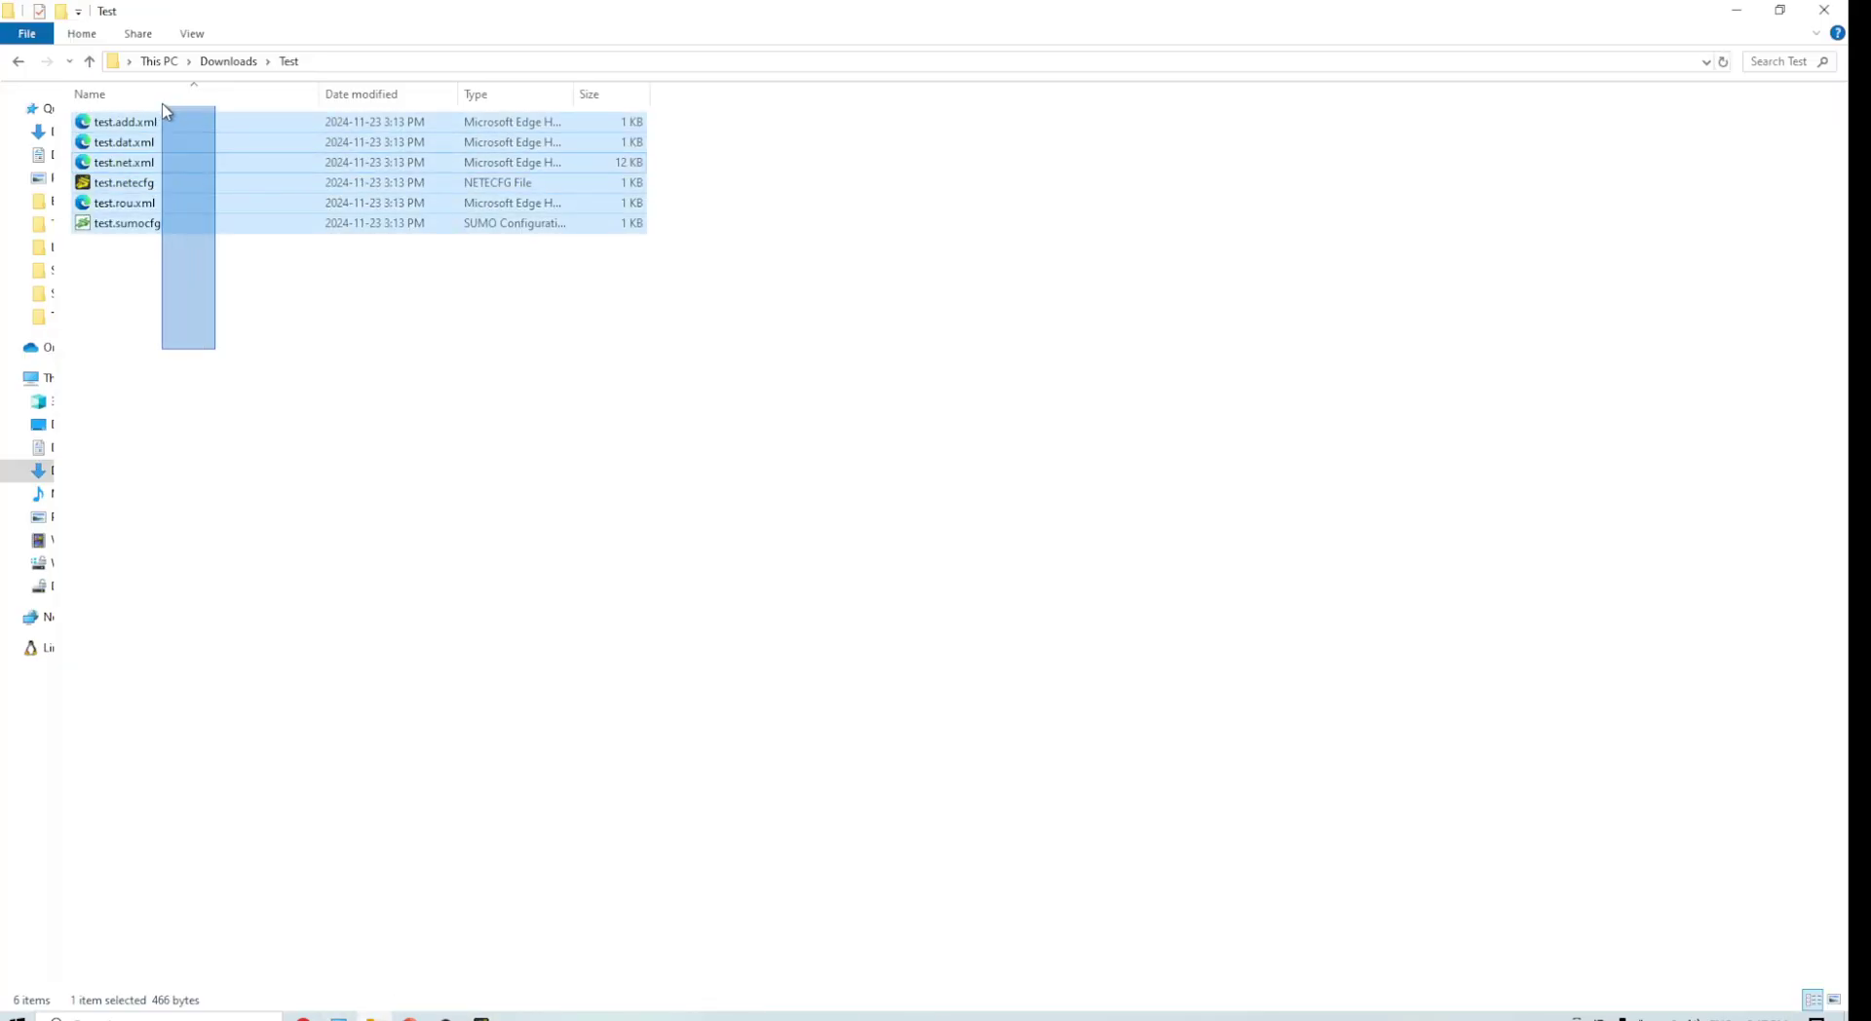
click(449, 493)
click(1737, 10)
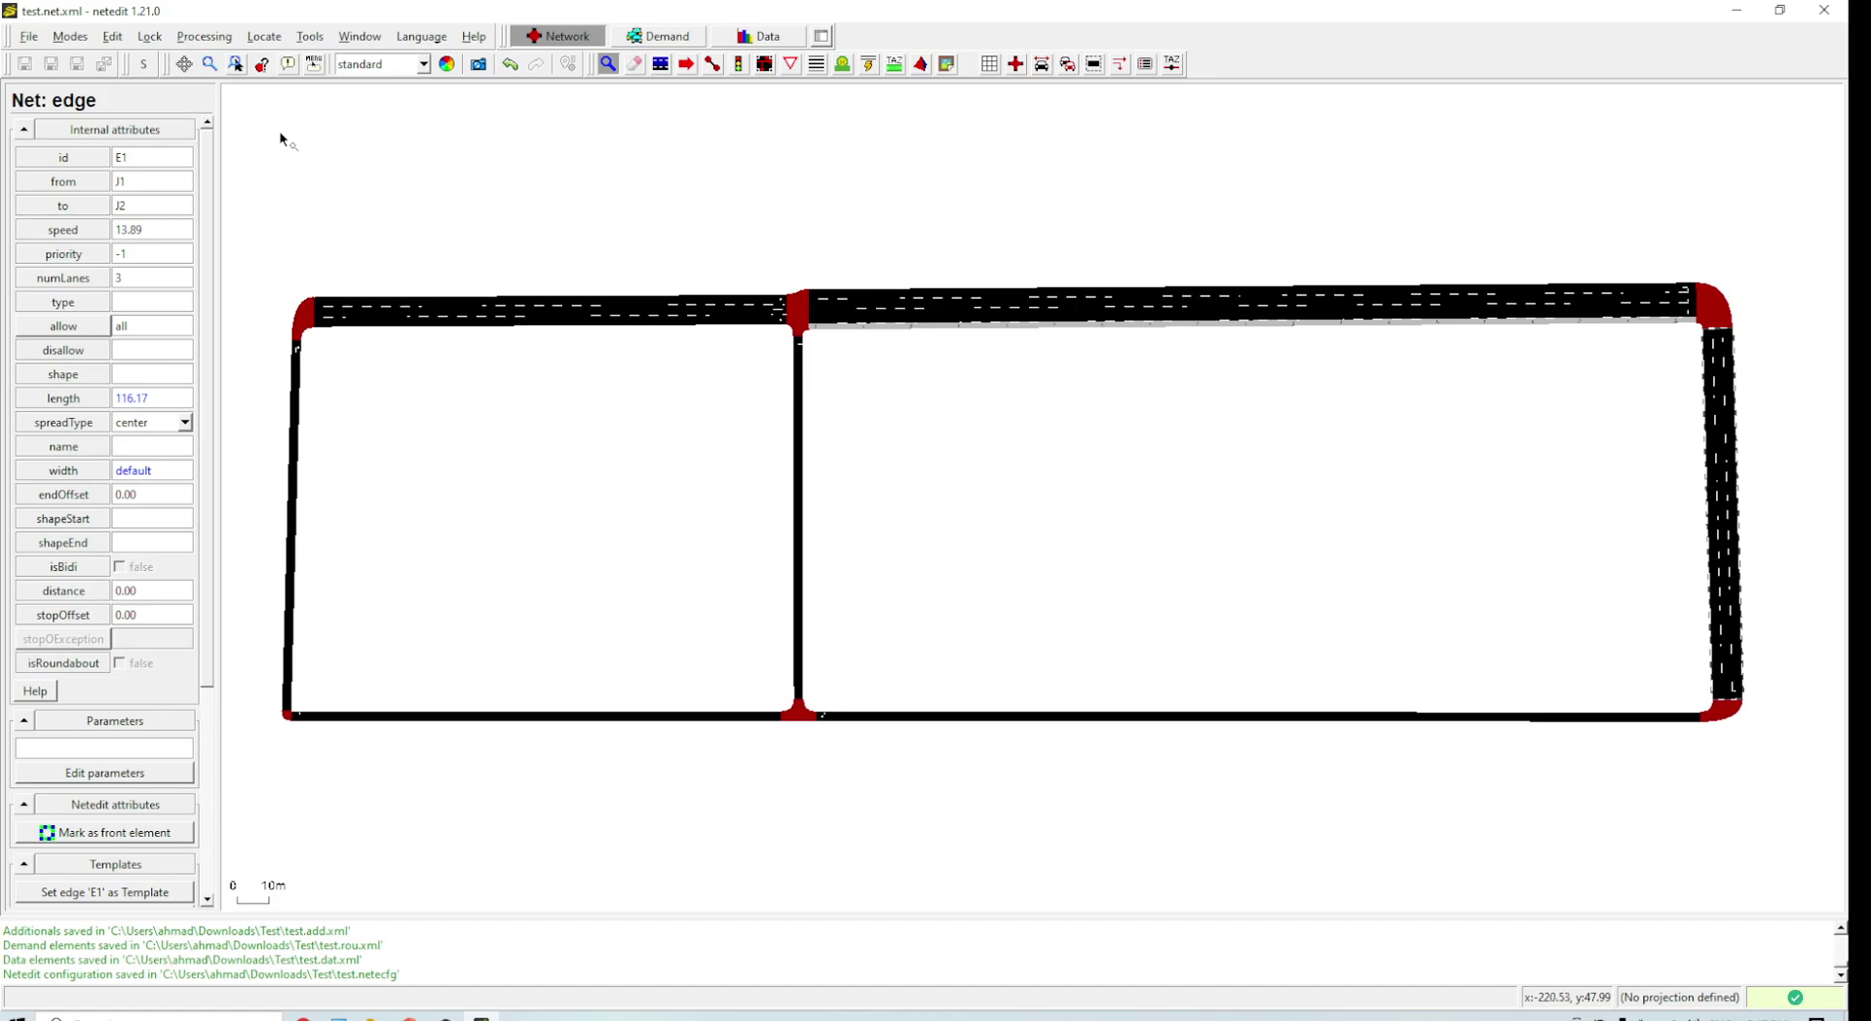
Switch netedit to Demand mode and open the network in SUMO-GUI.
click(113, 37)
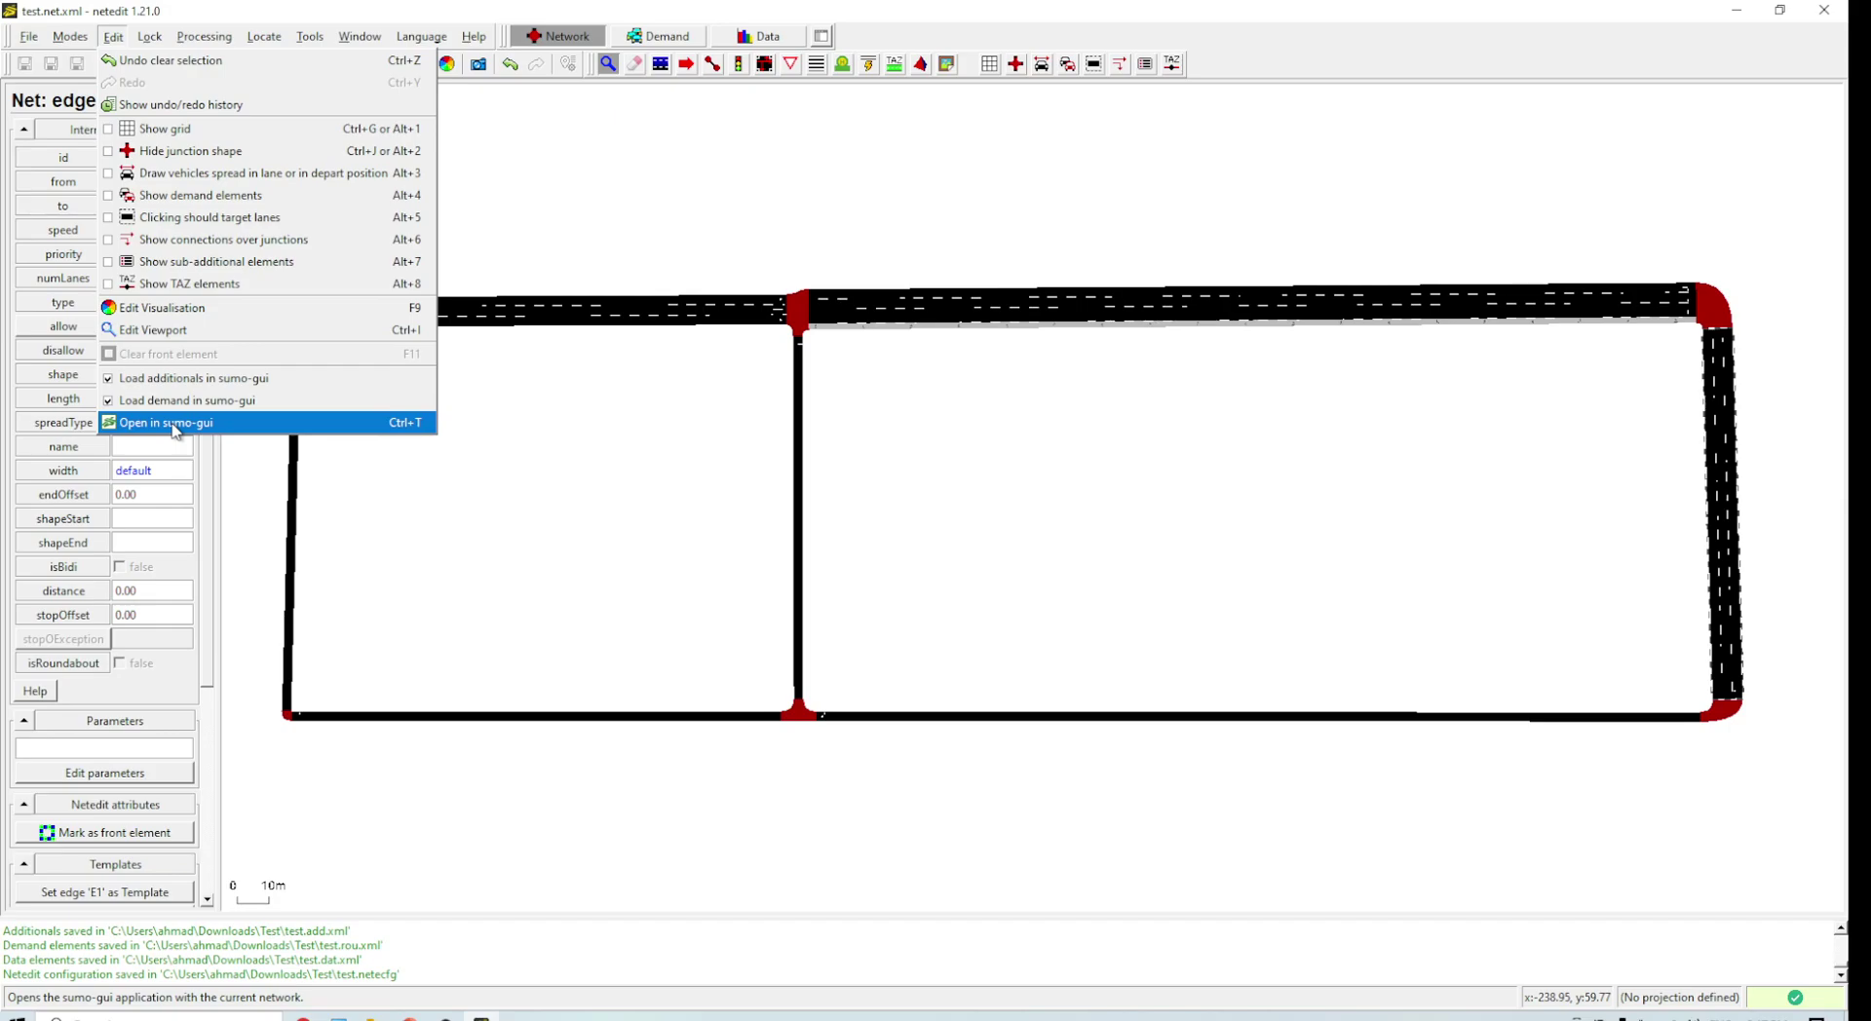
click(658, 36)
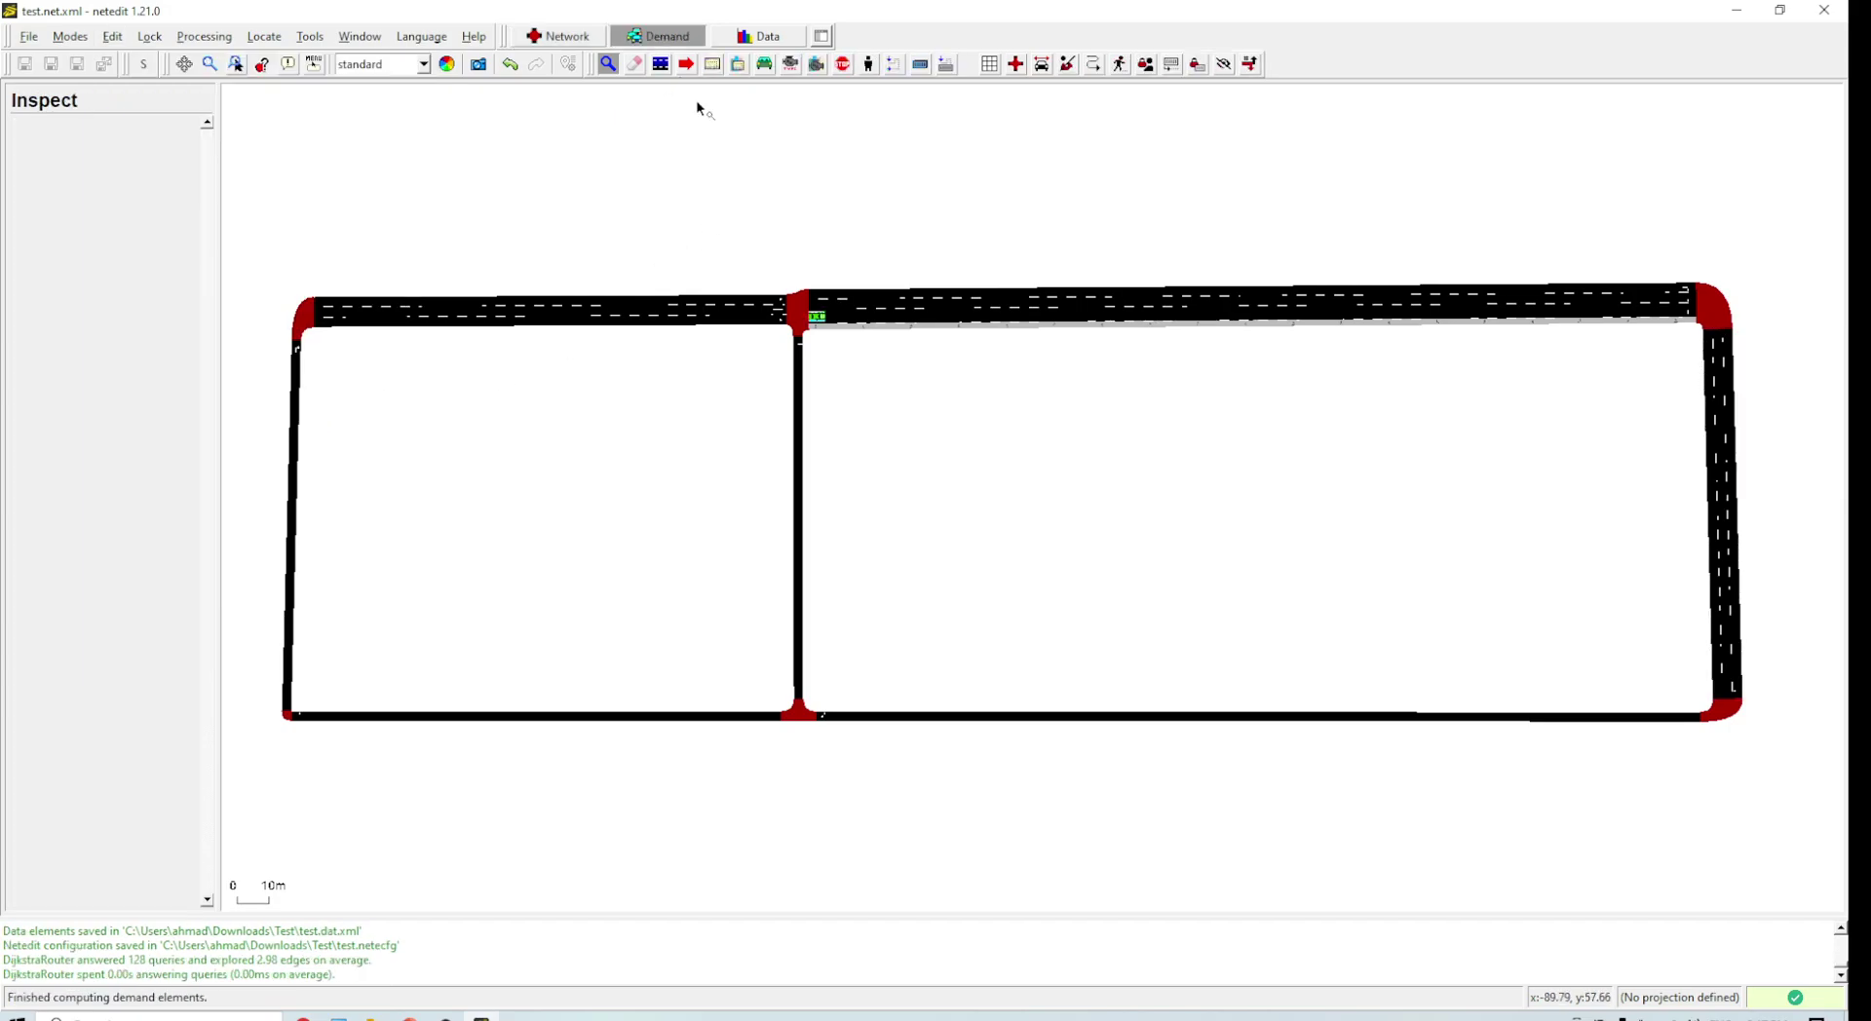
scroll(798, 251, up, 2)
scroll(797, 251, down, 1)
drag(832, 690, 868, 878)
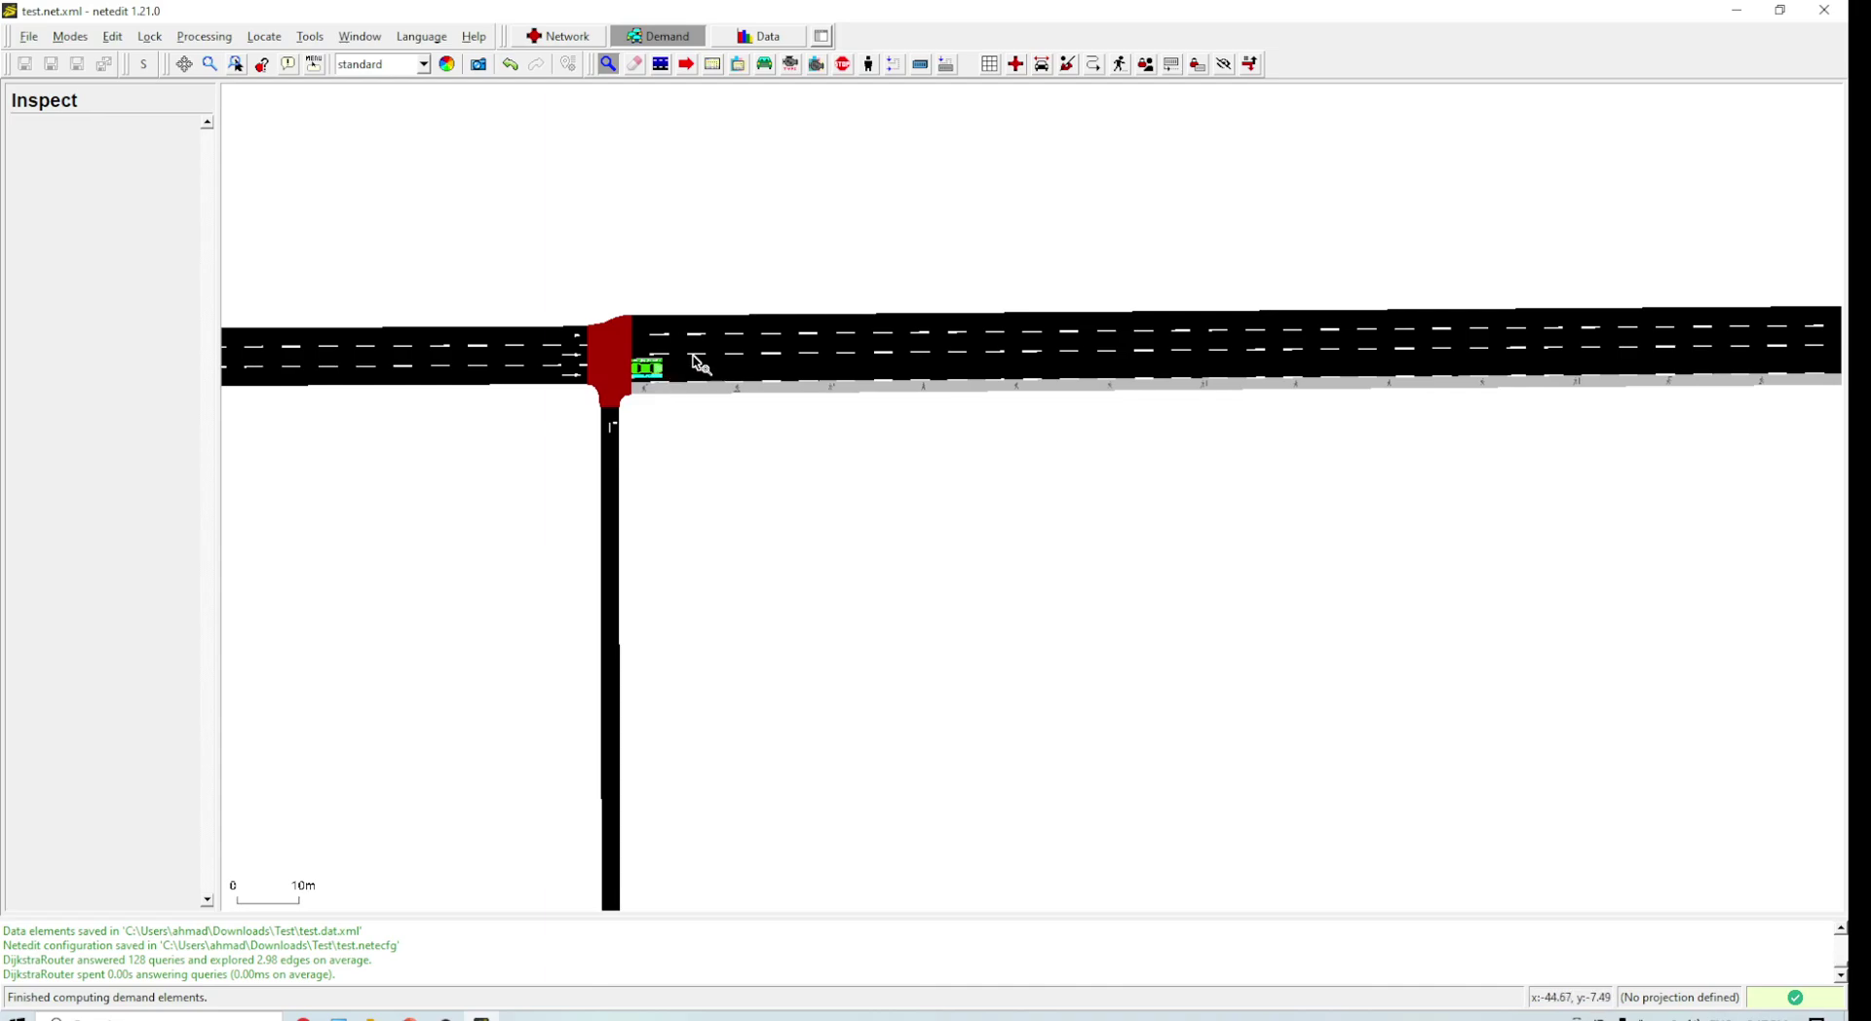
drag(698, 363, 739, 458)
scroll(739, 458, down, 2)
click(113, 36)
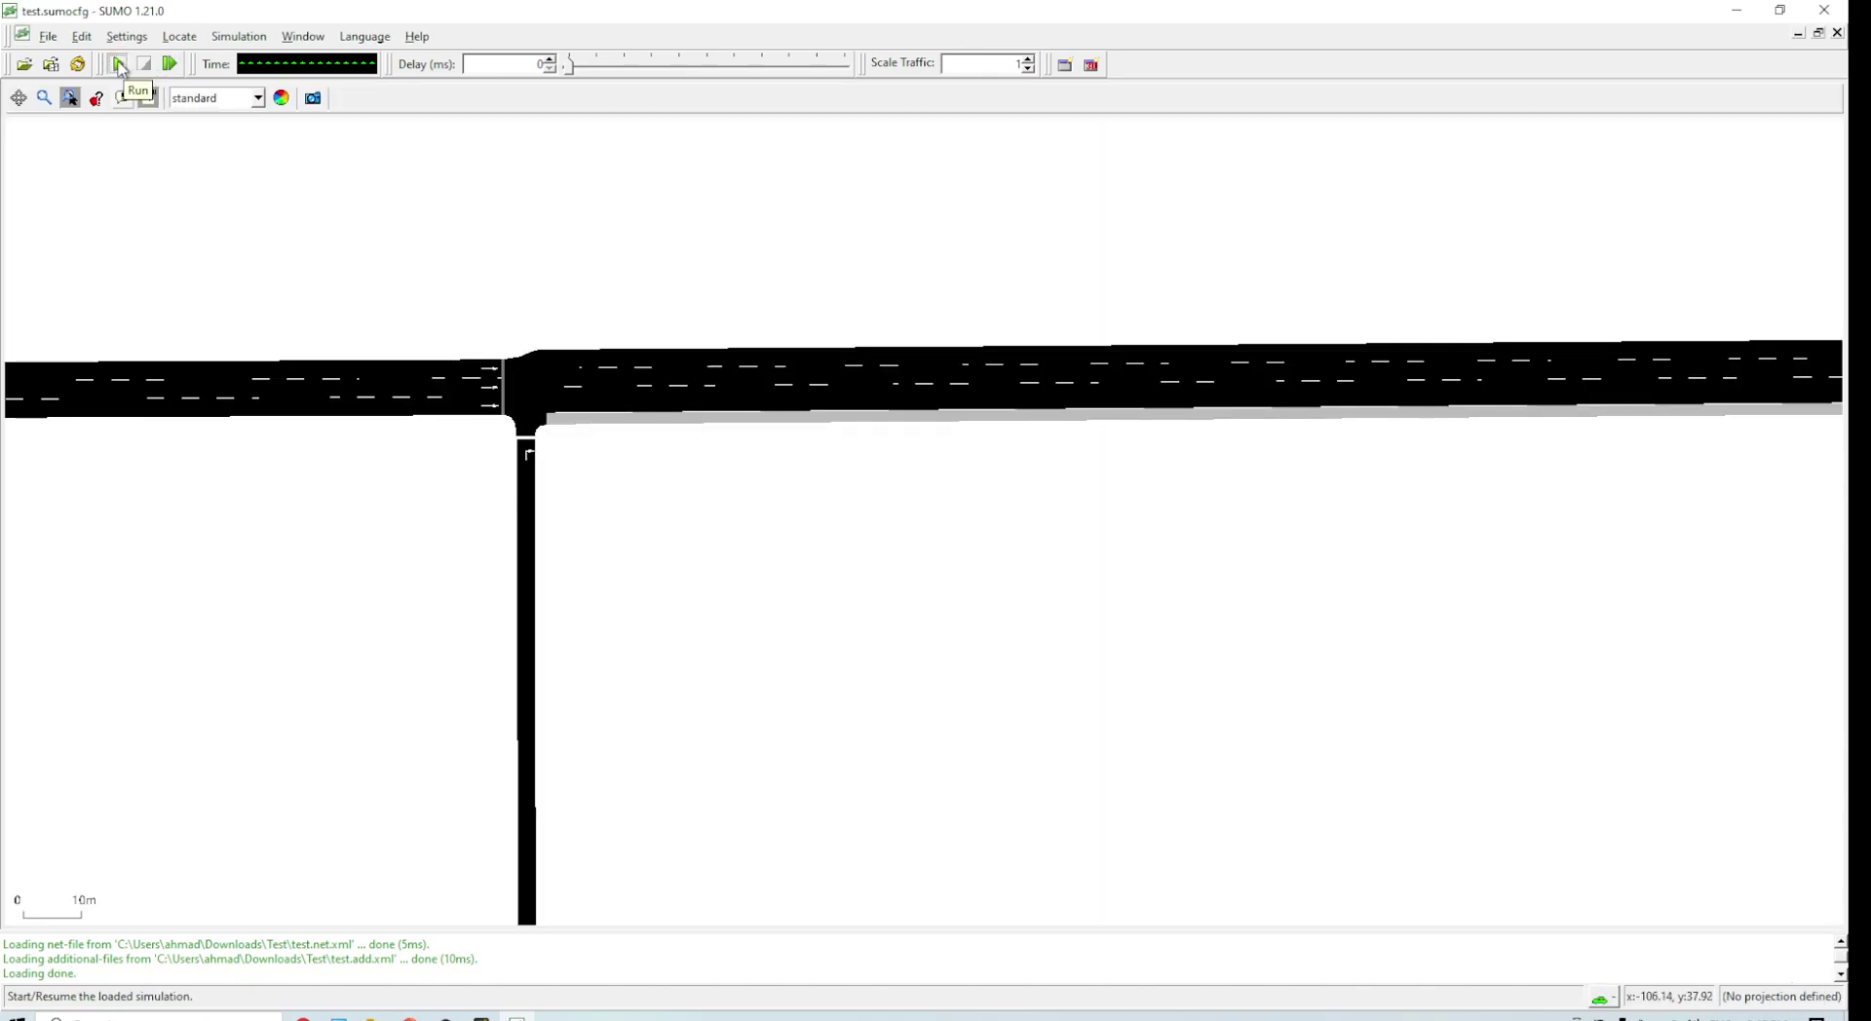
Run the simulation to the end, keep the files open, and reload it.
click(119, 66)
scroll(820, 583, down, 3)
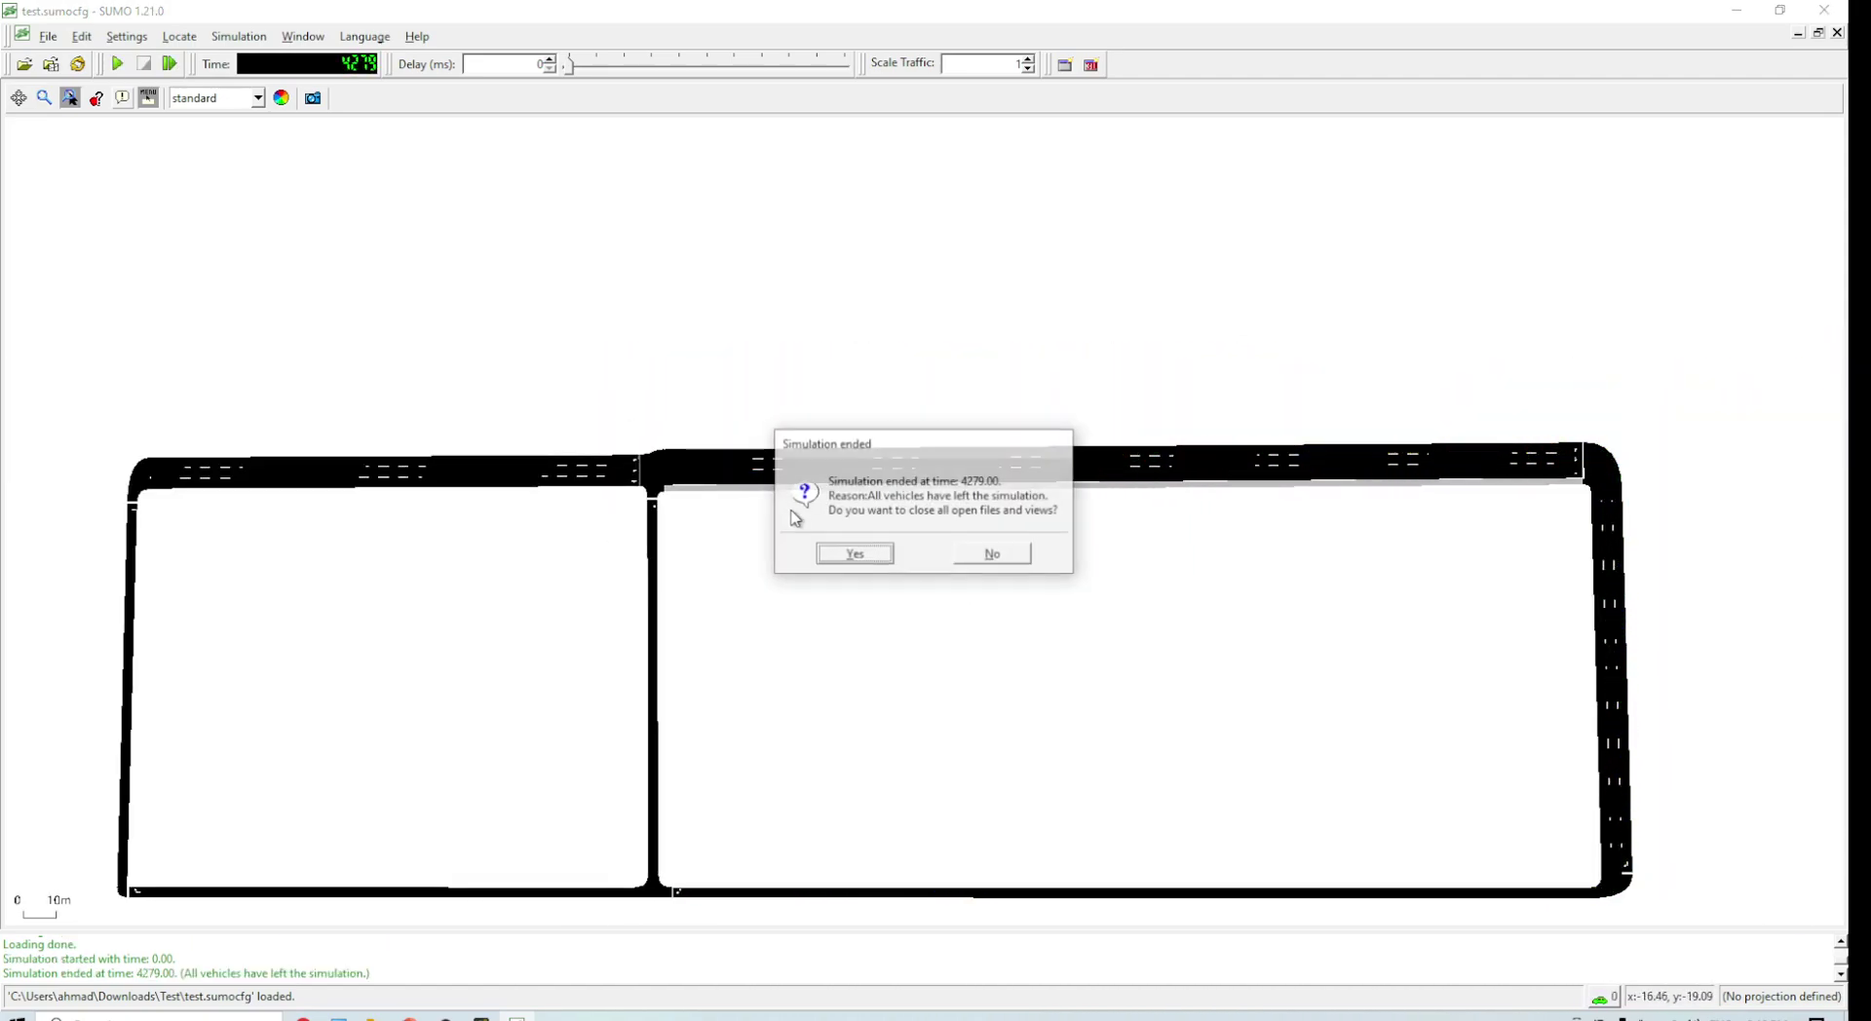
click(978, 561)
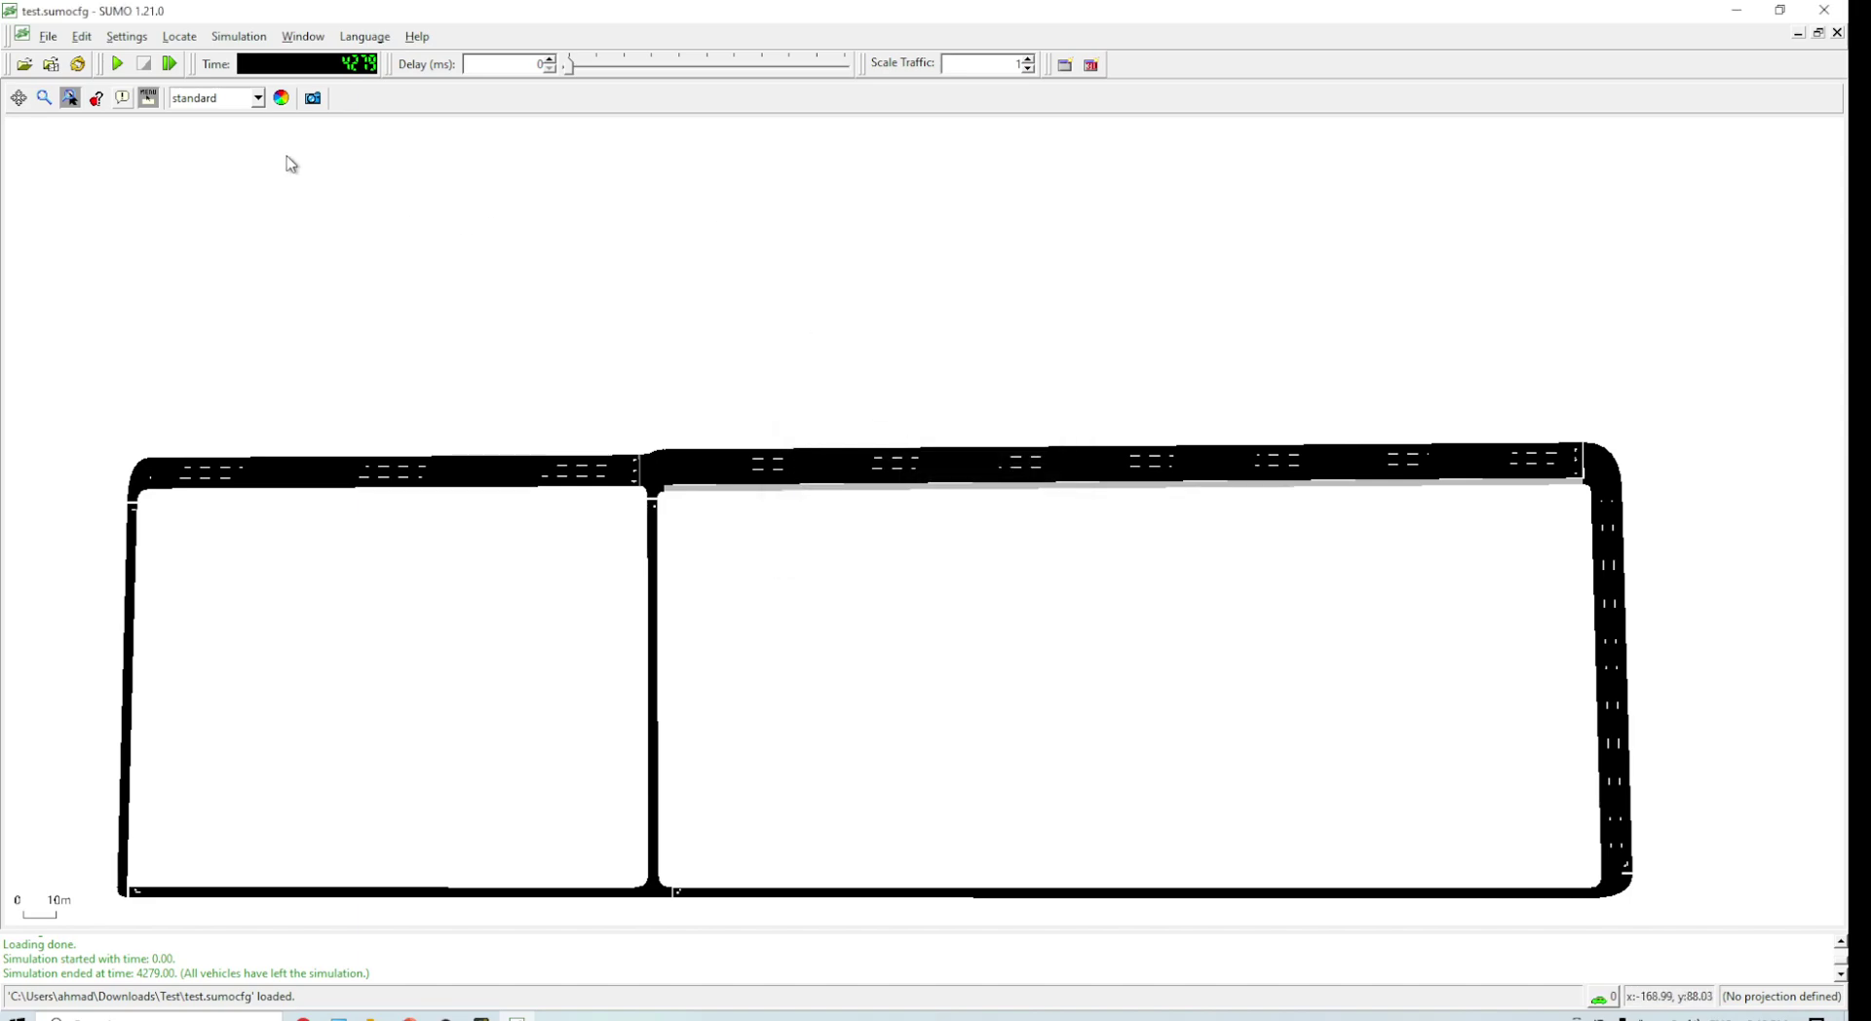
click(82, 67)
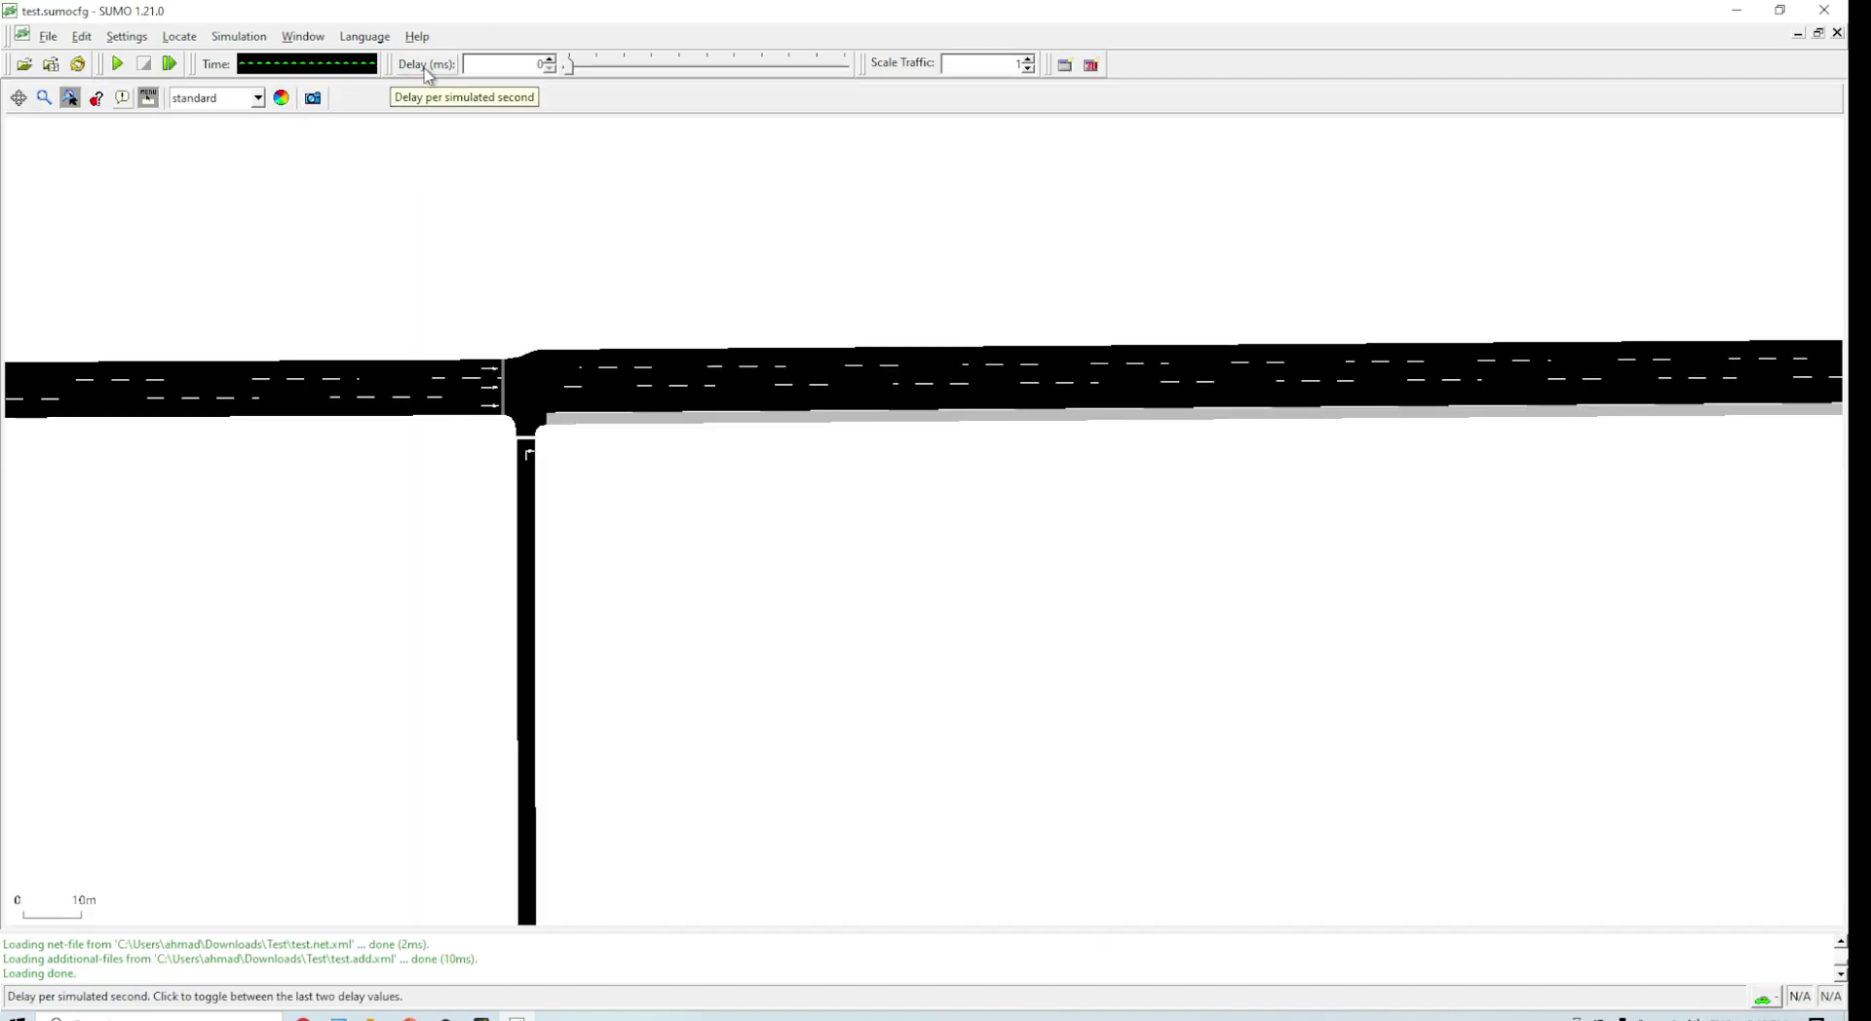
Centre the view on the road loop and set the step delay to 1000 ms.
scroll(464, 154, down, 3)
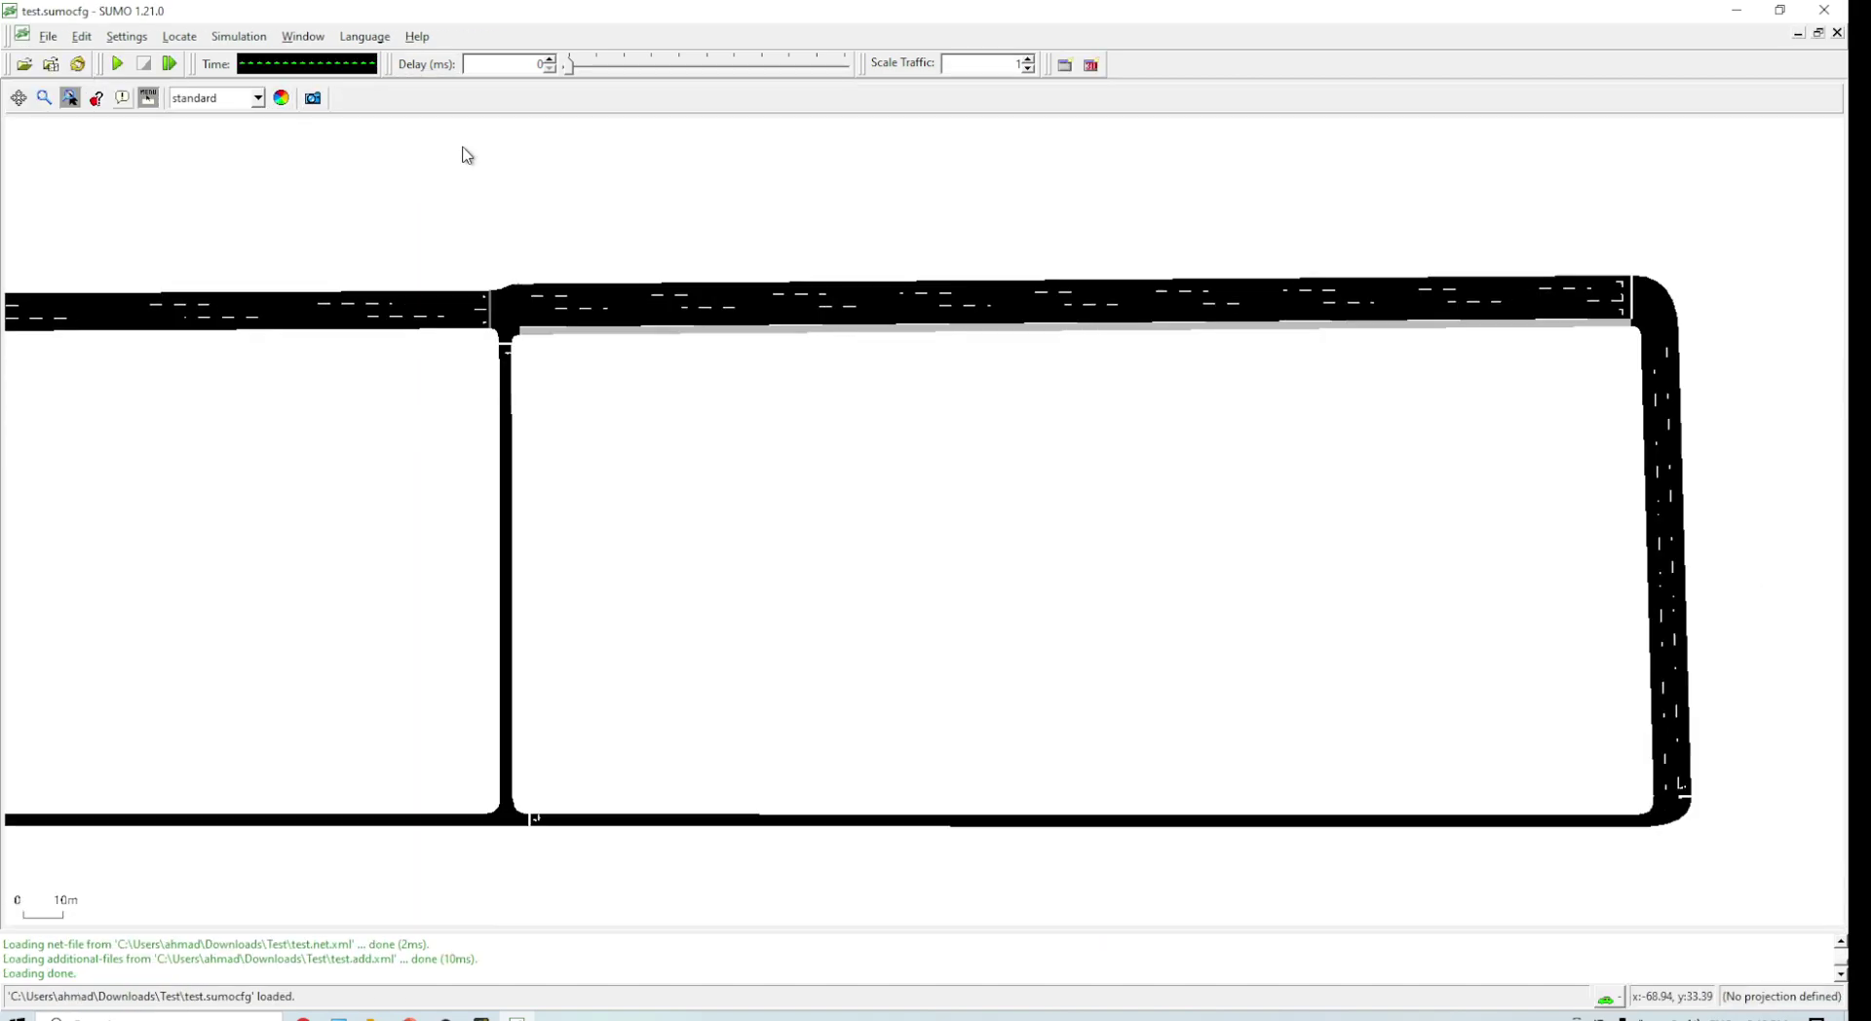
scroll(477, 167, down, 2)
drag(476, 167, 648, 322)
scroll(710, 387, up, 1)
drag(712, 389, 656, 296)
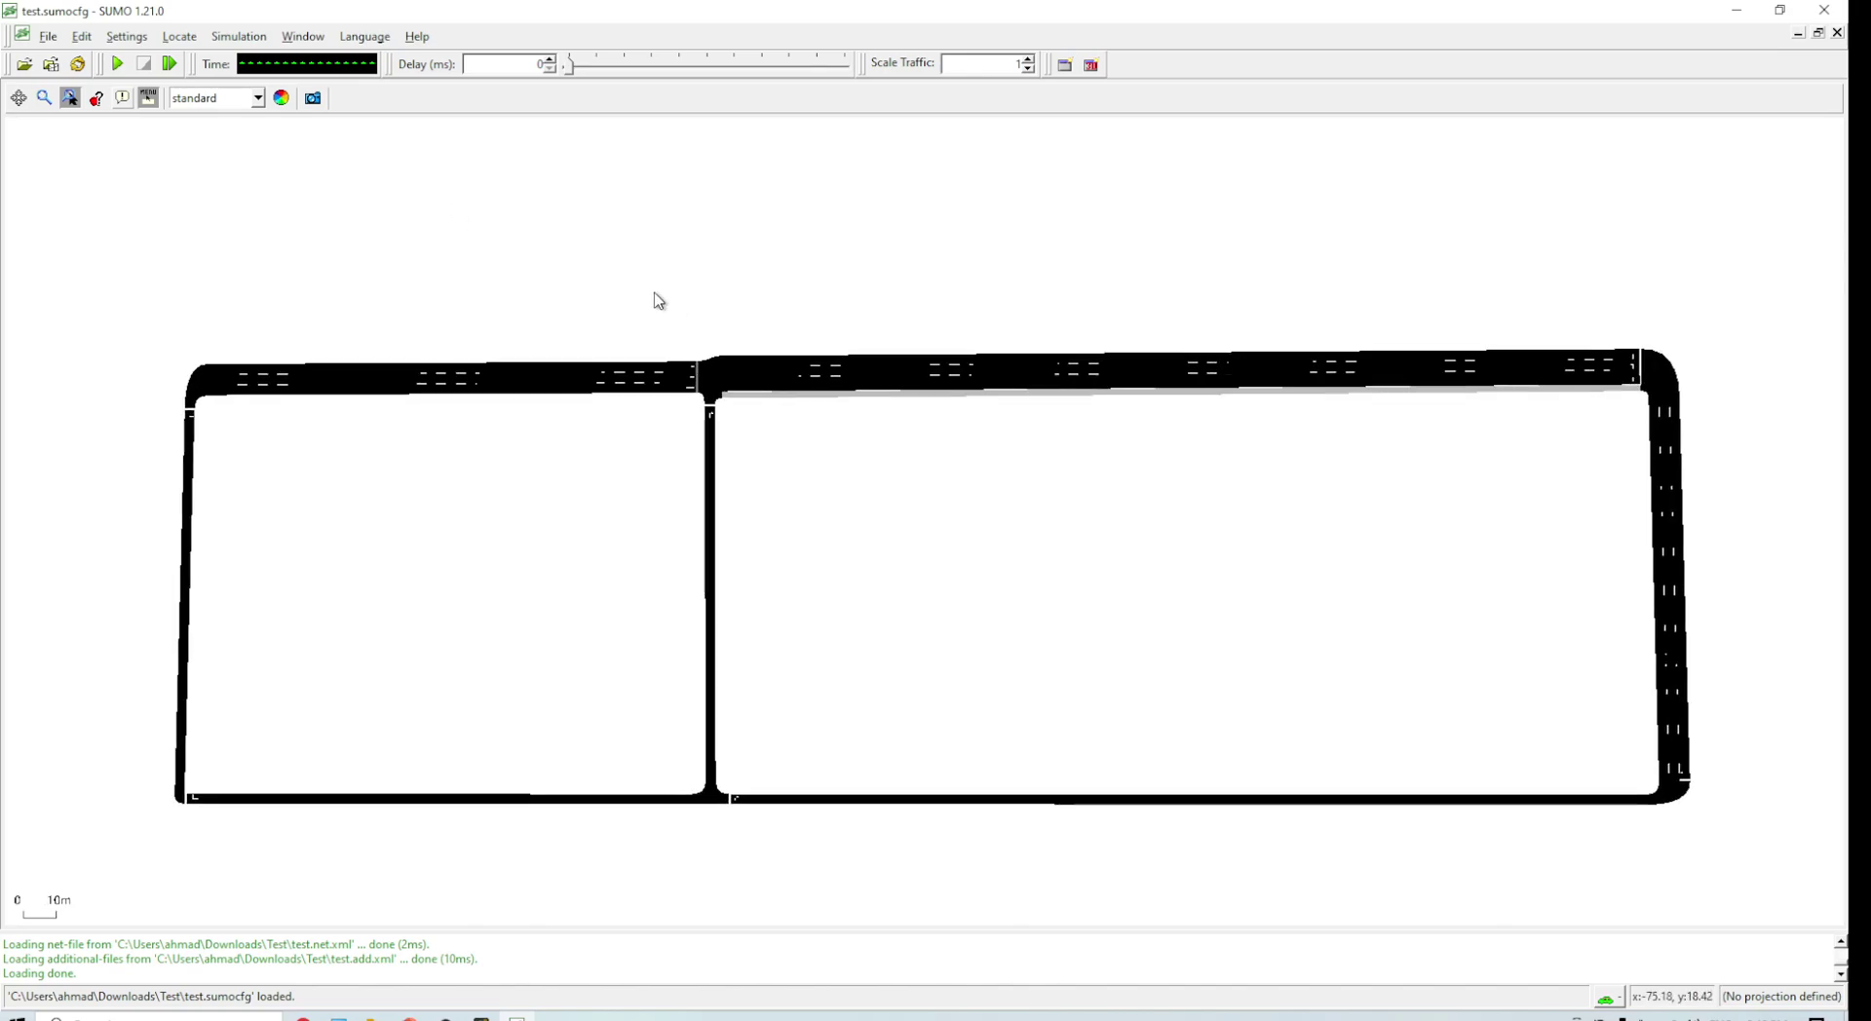
mouse_move(571, 65)
mouse_down()
mouse_move(687, 94)
mouse_move(536, 93)
mouse_move(882, 79)
mouse_up()
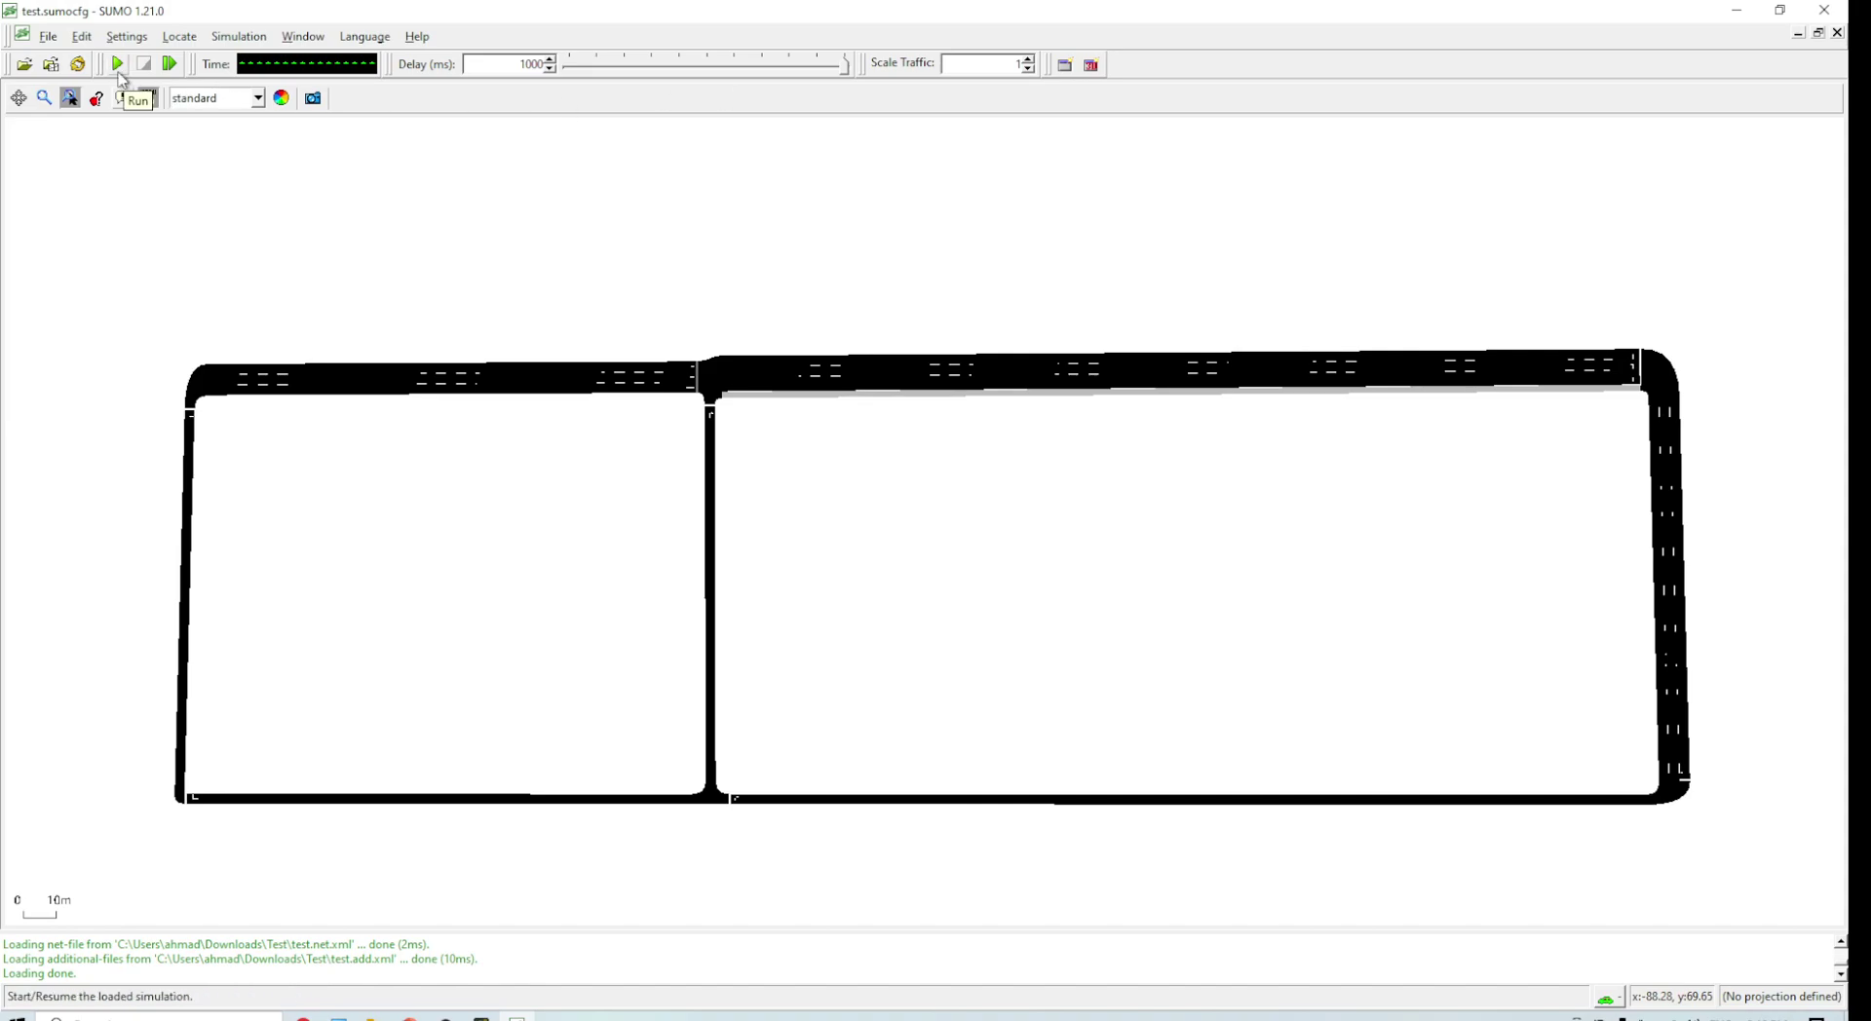
Run the traffic with the 1000 ms delay in the real world colour scheme.
click(118, 64)
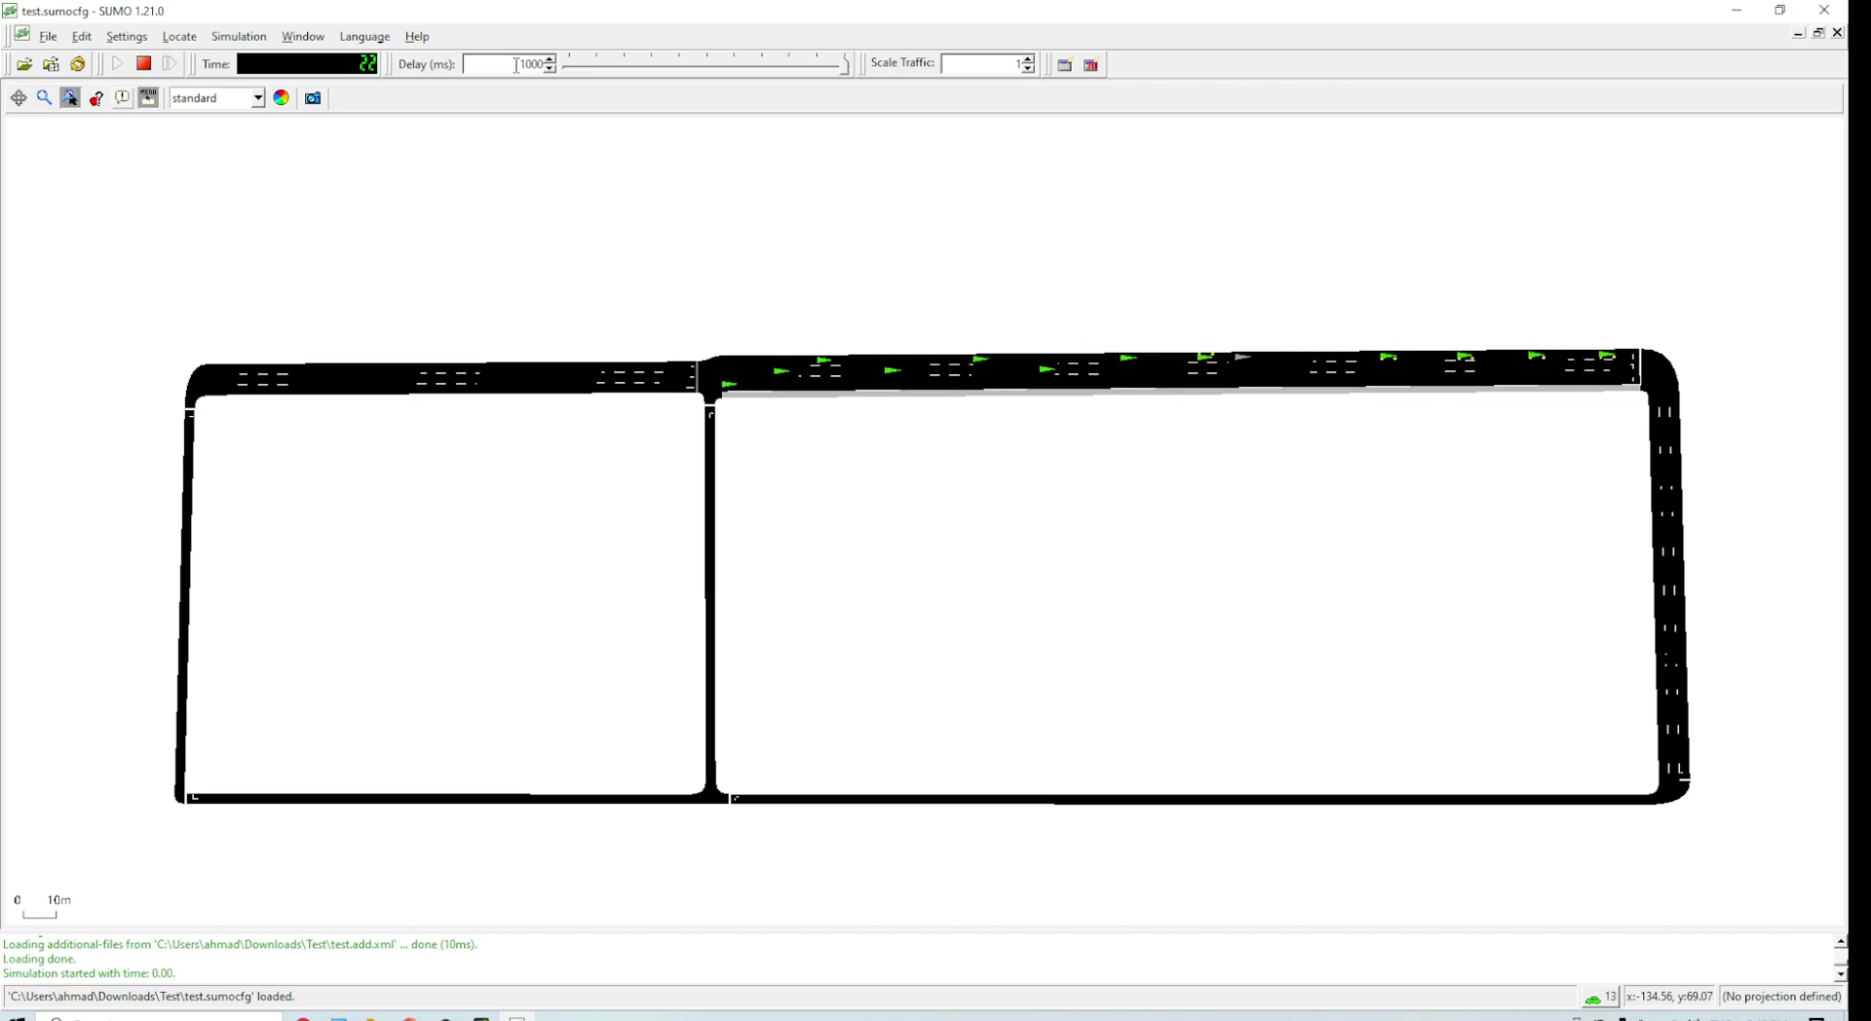
scroll(953, 351, up, 2)
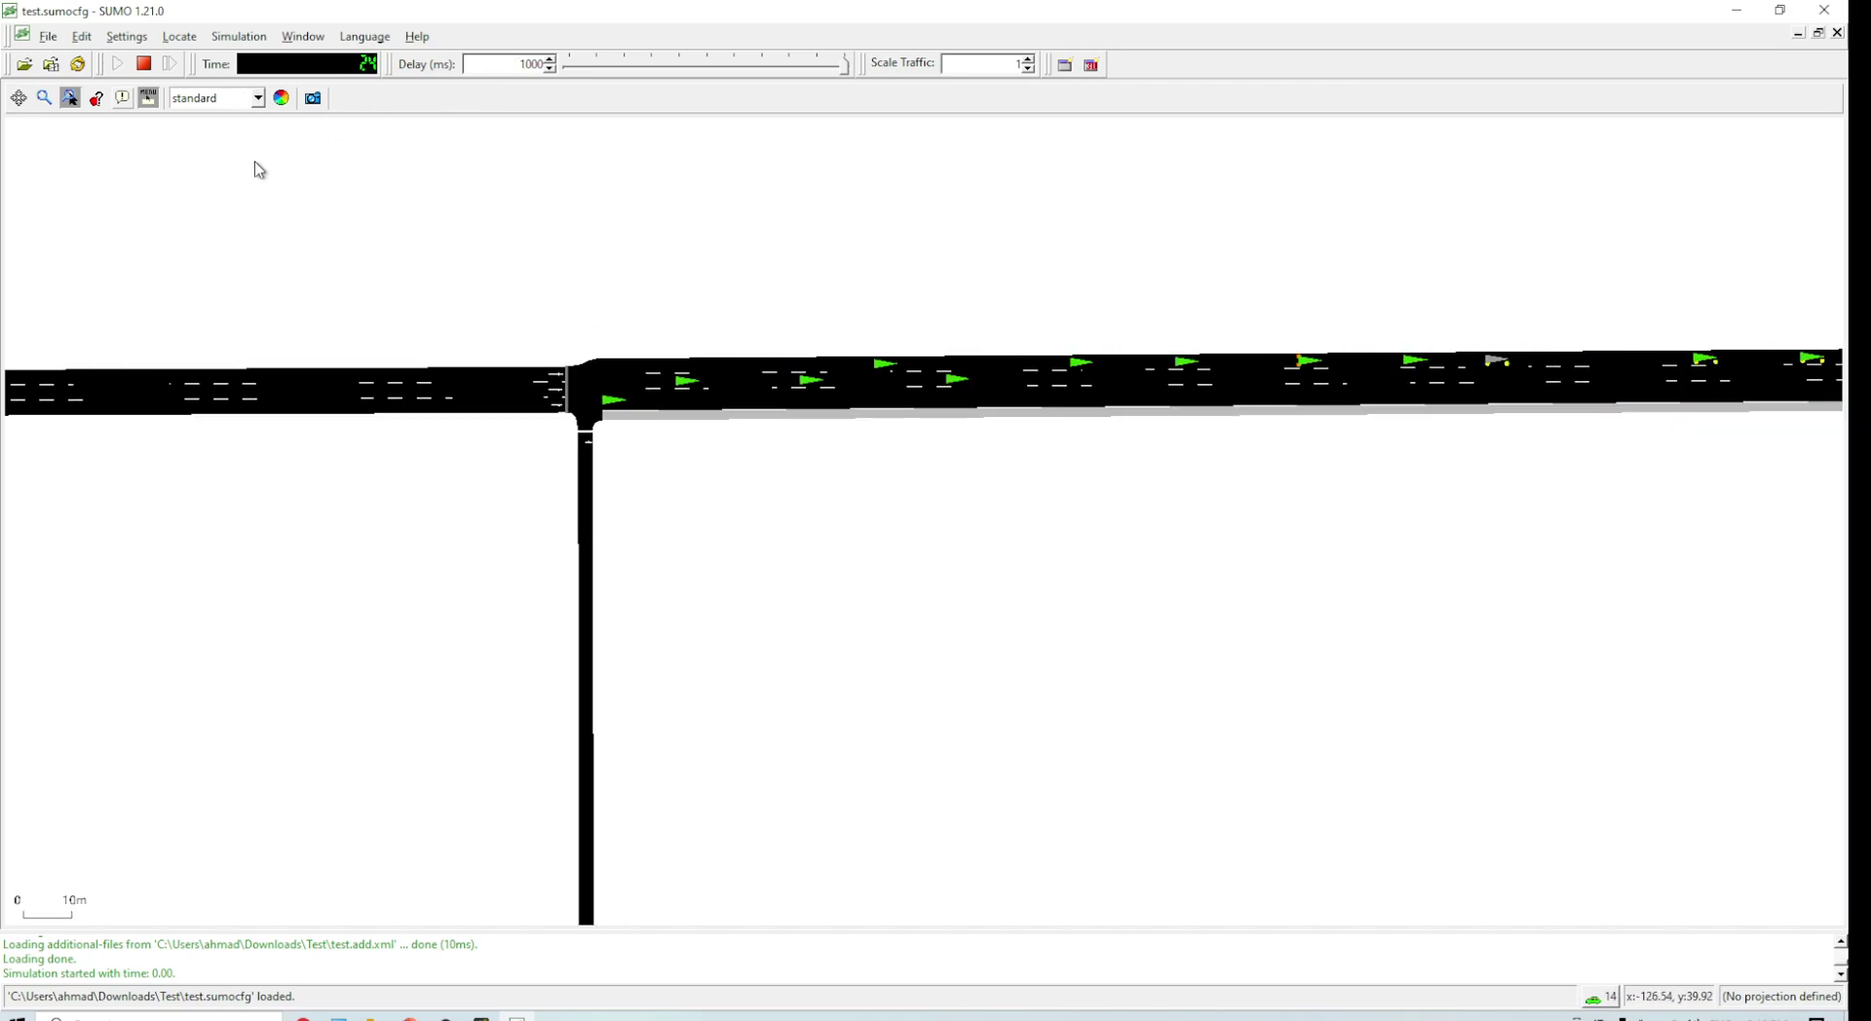
click(244, 98)
click(234, 156)
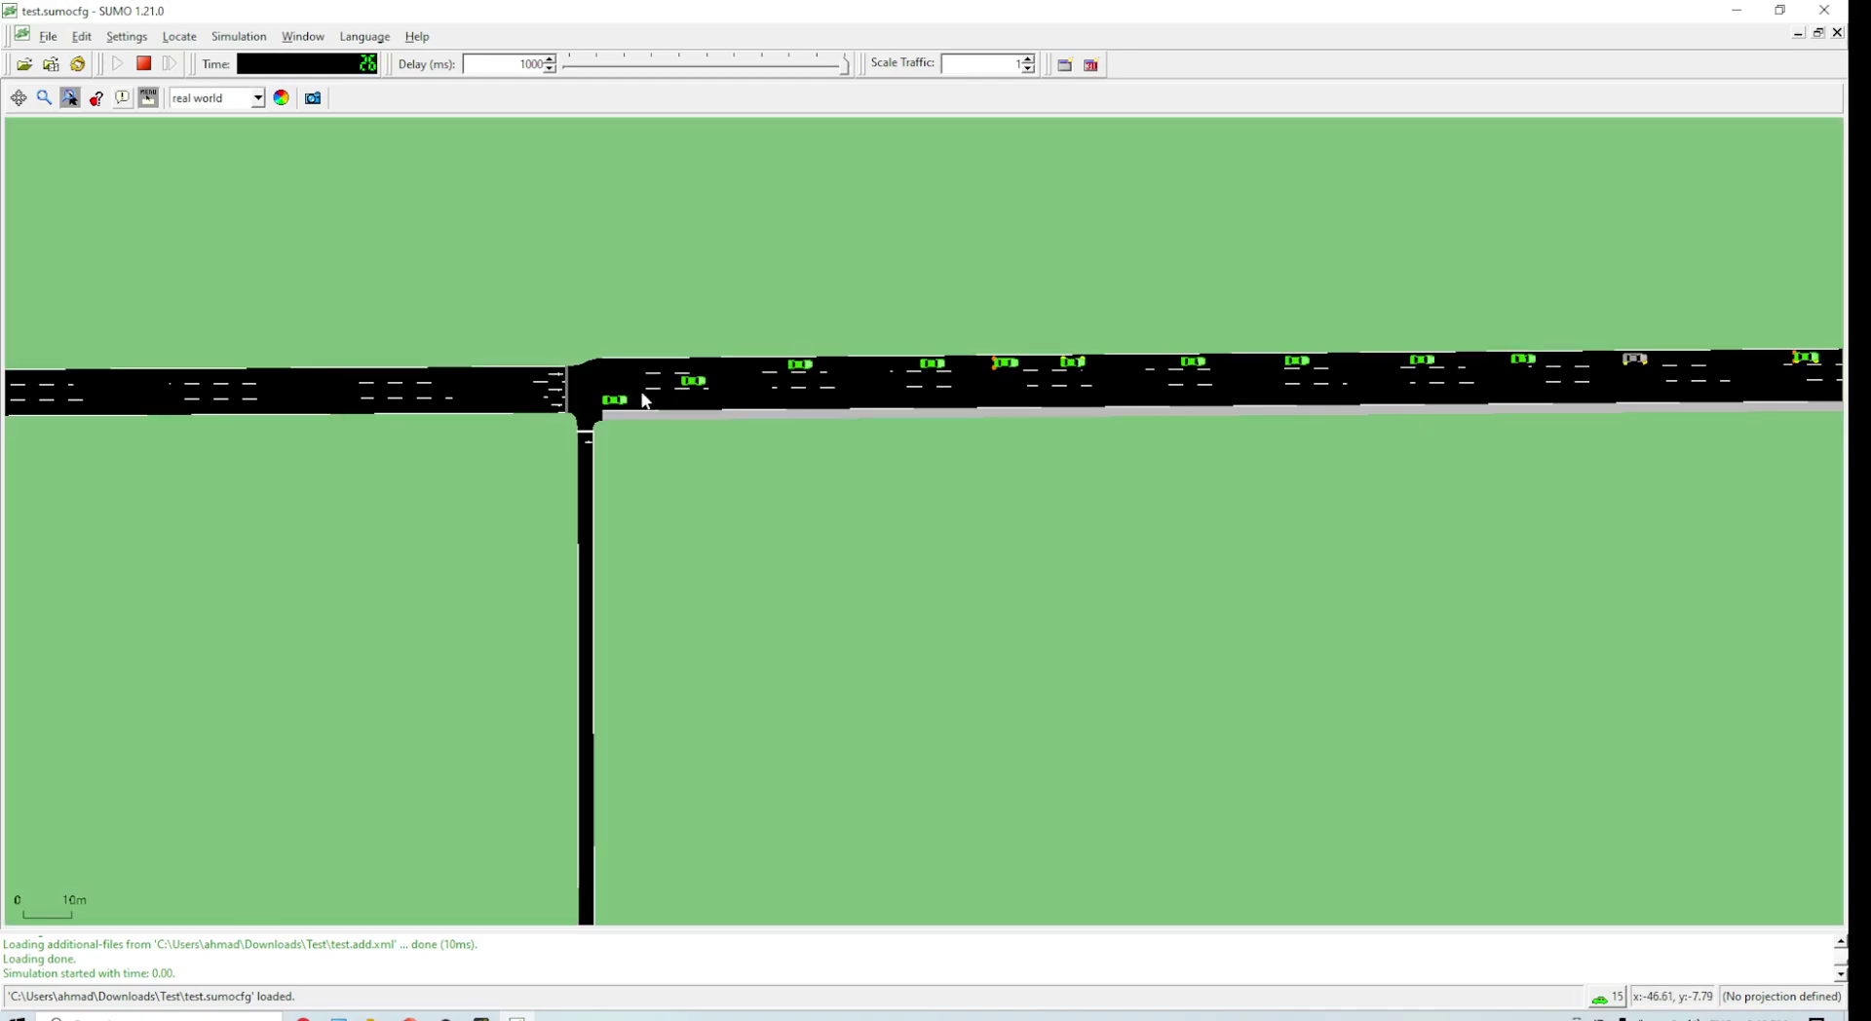
Follow vehicles to the right-hand curve, then stop the simulation and close SUMO-GUI.
drag(643, 400, 258, 327)
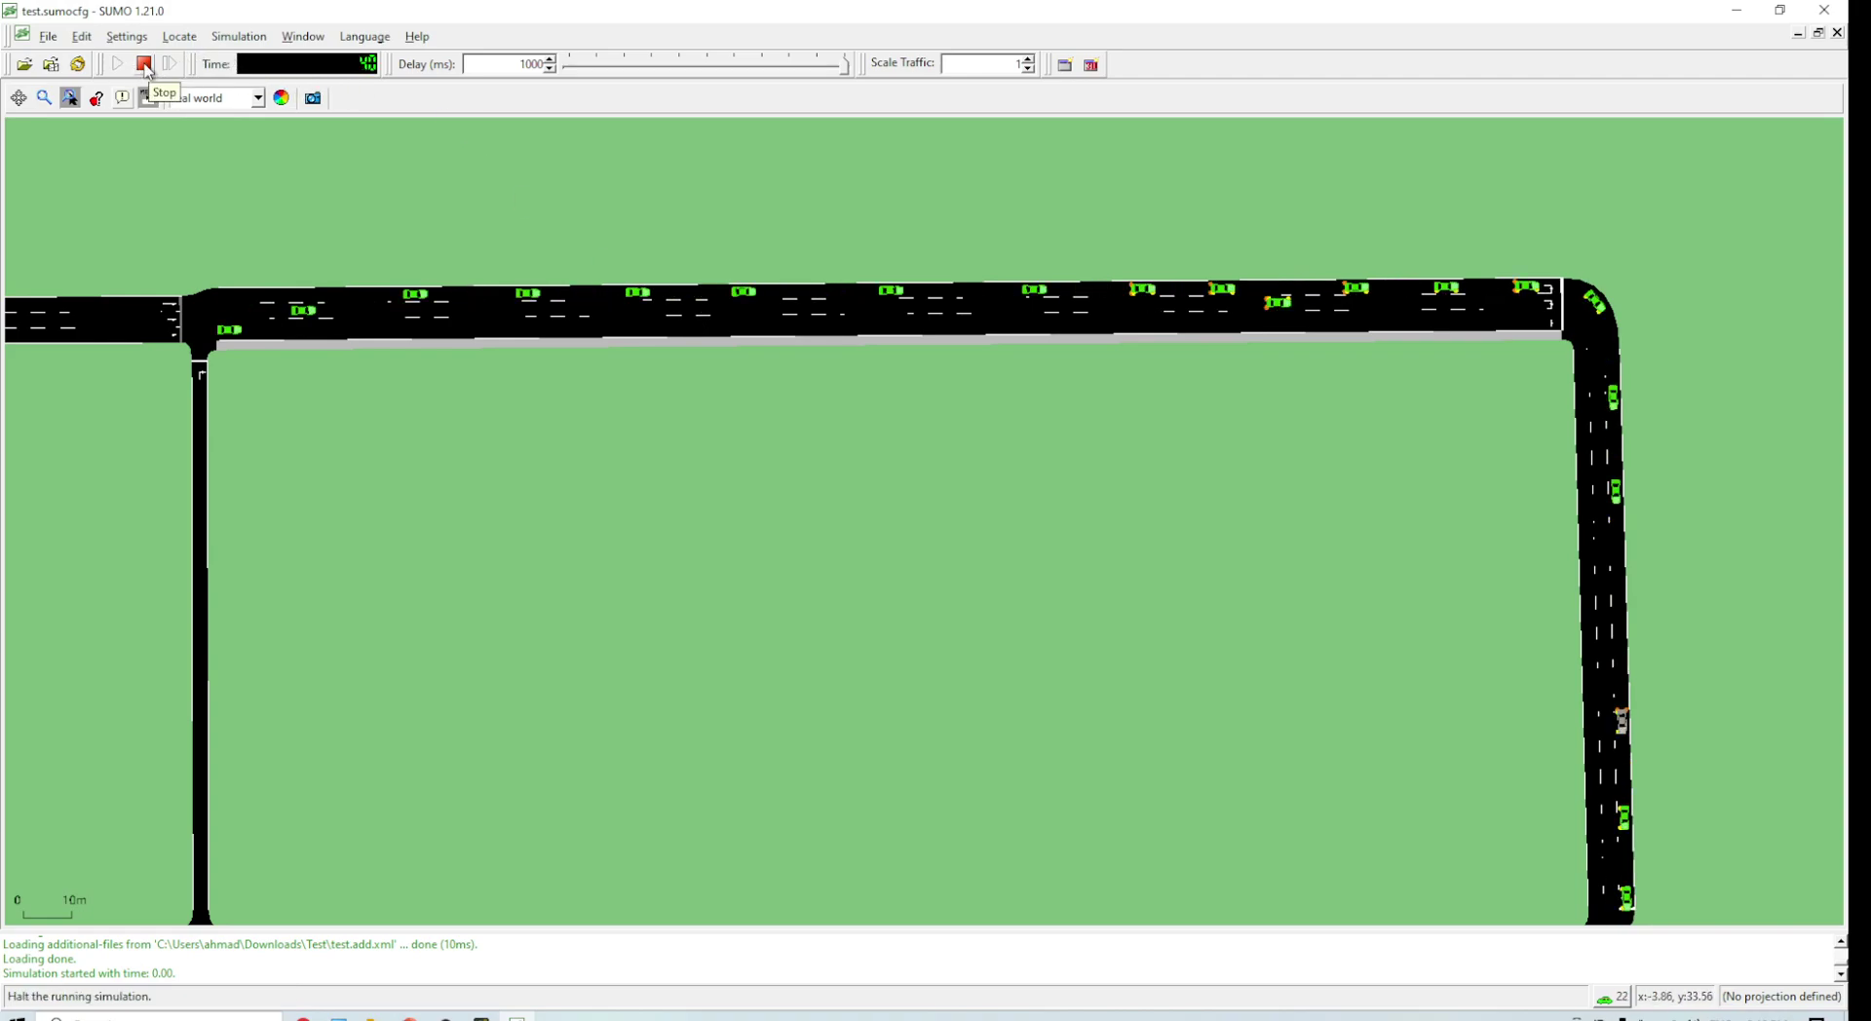
click(145, 65)
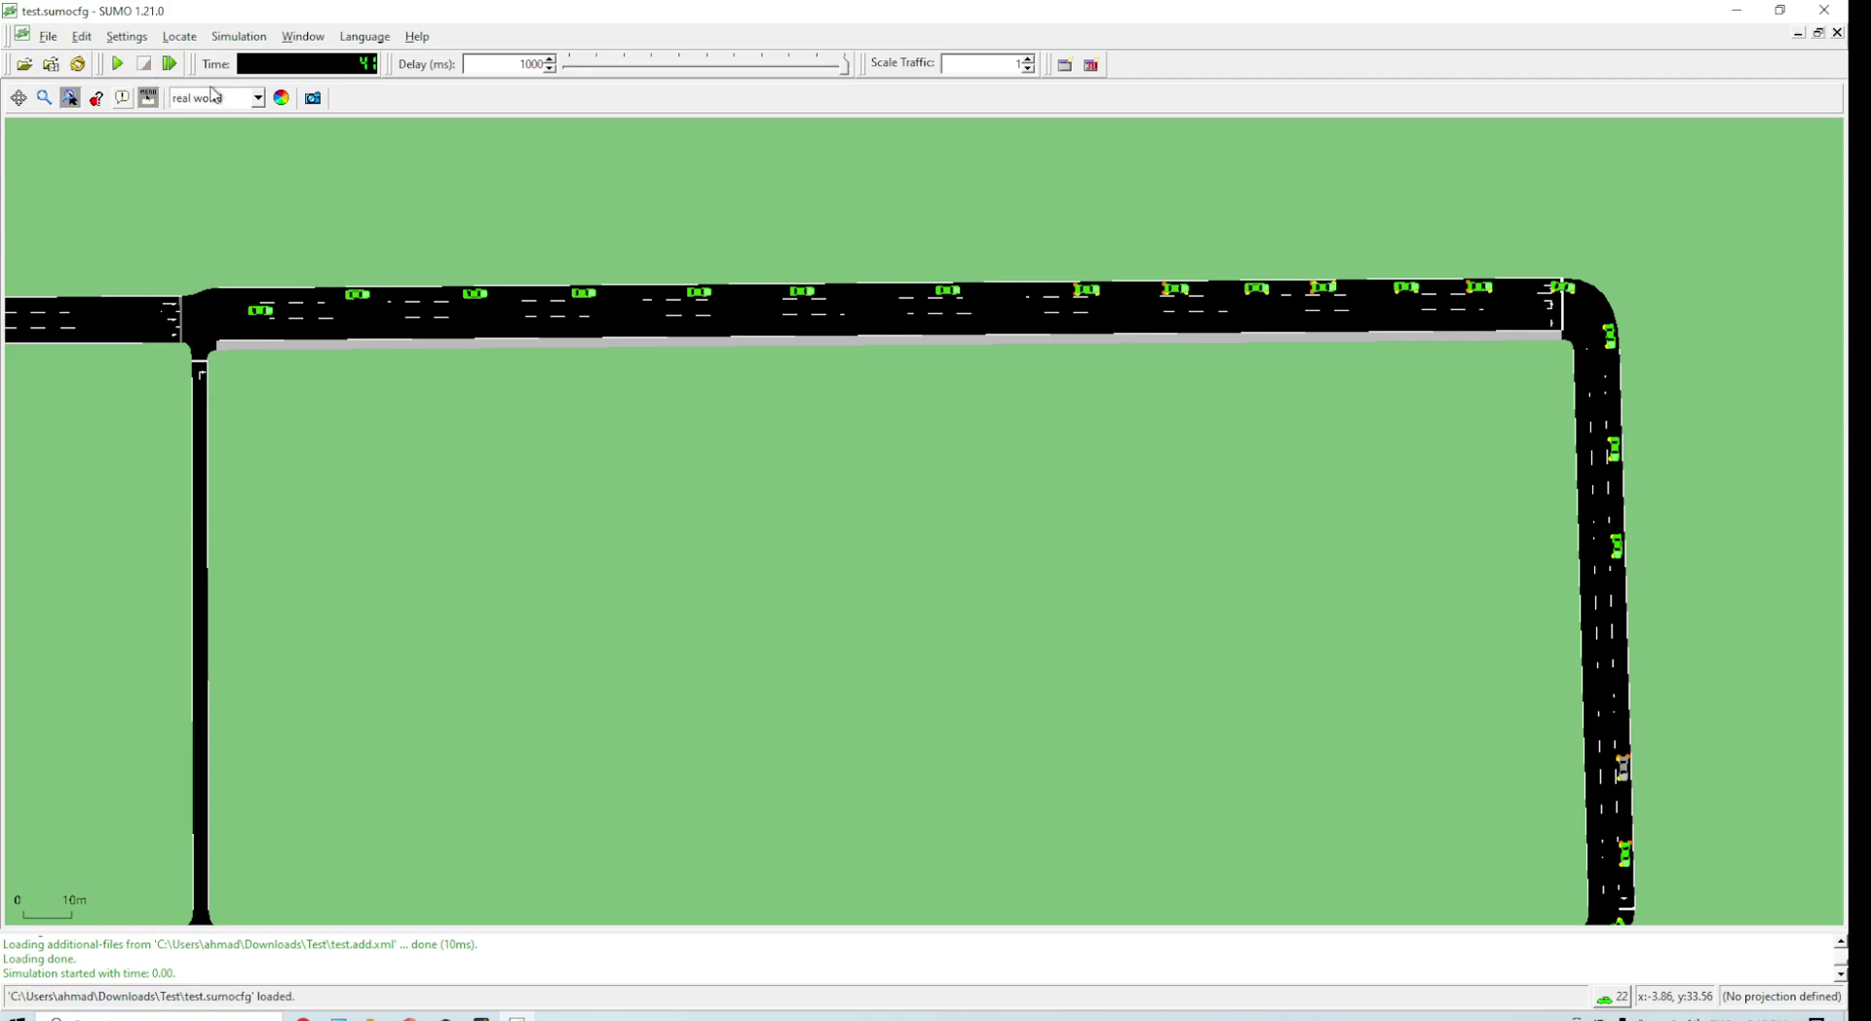
click(1824, 9)
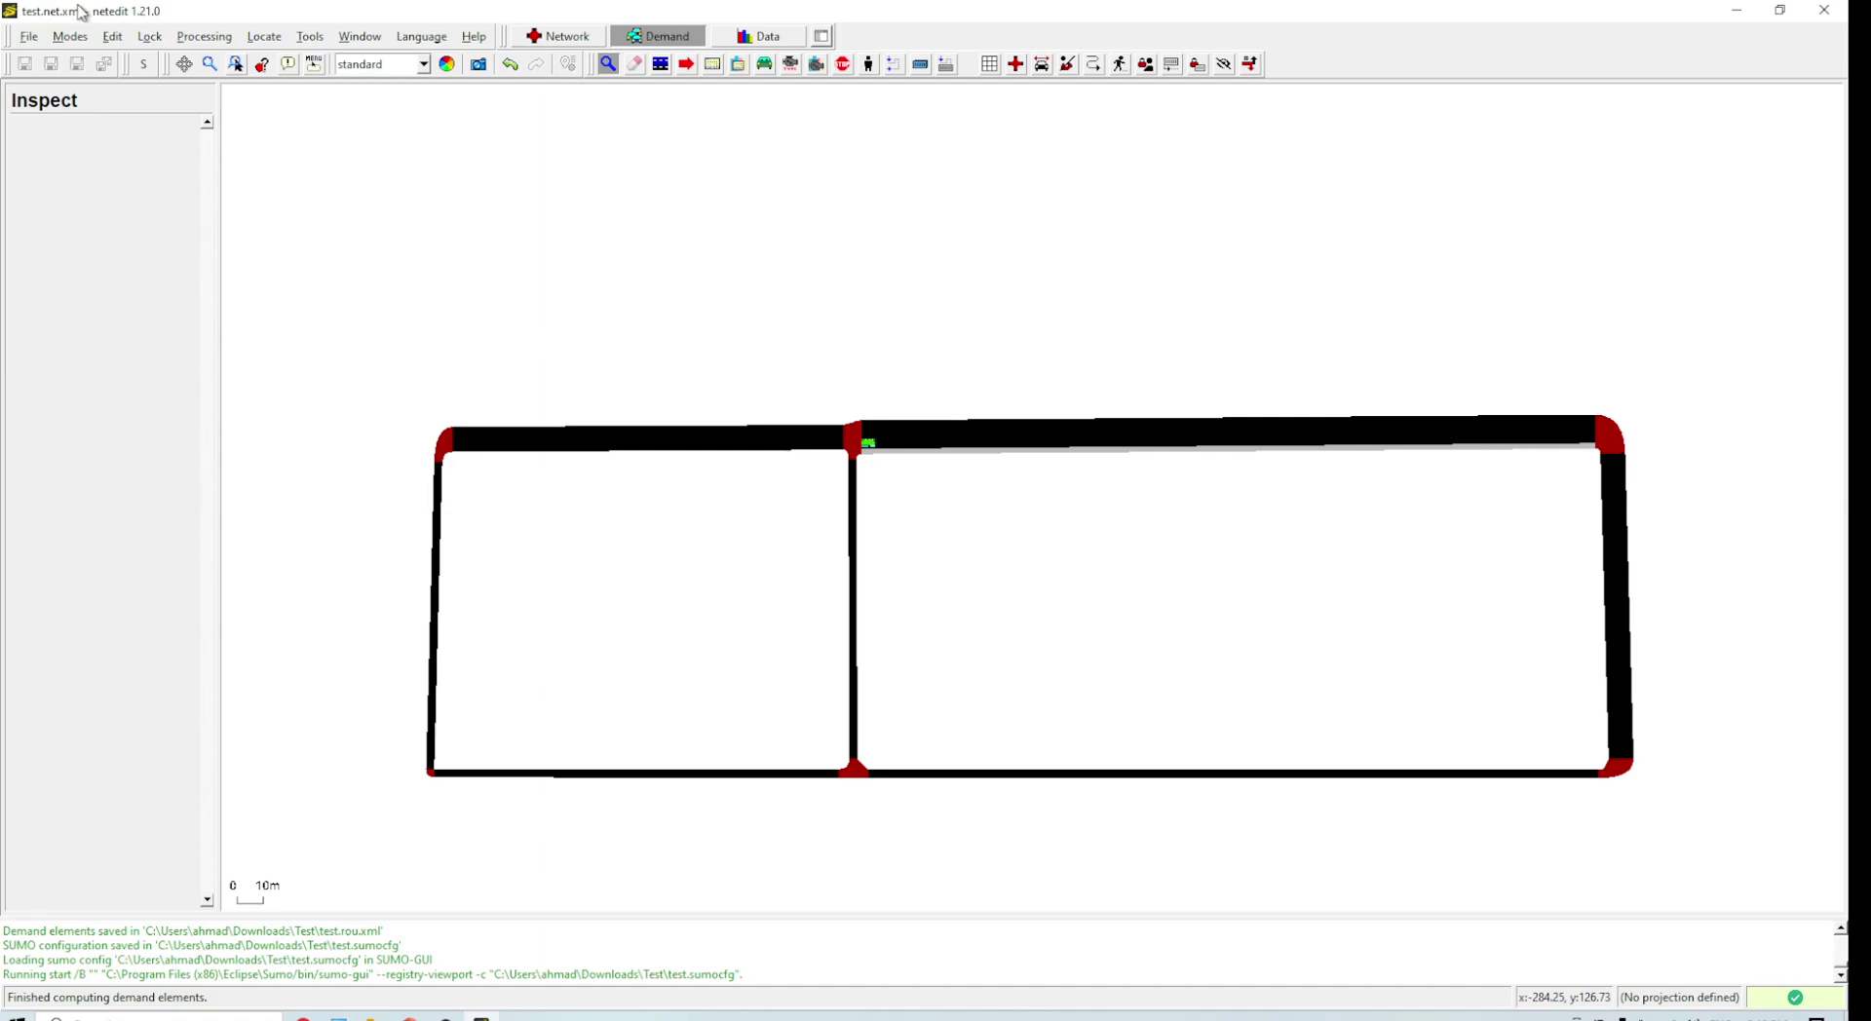
Set the SUMO step-length to 0.1 s in the time options.
click(204, 42)
click(222, 200)
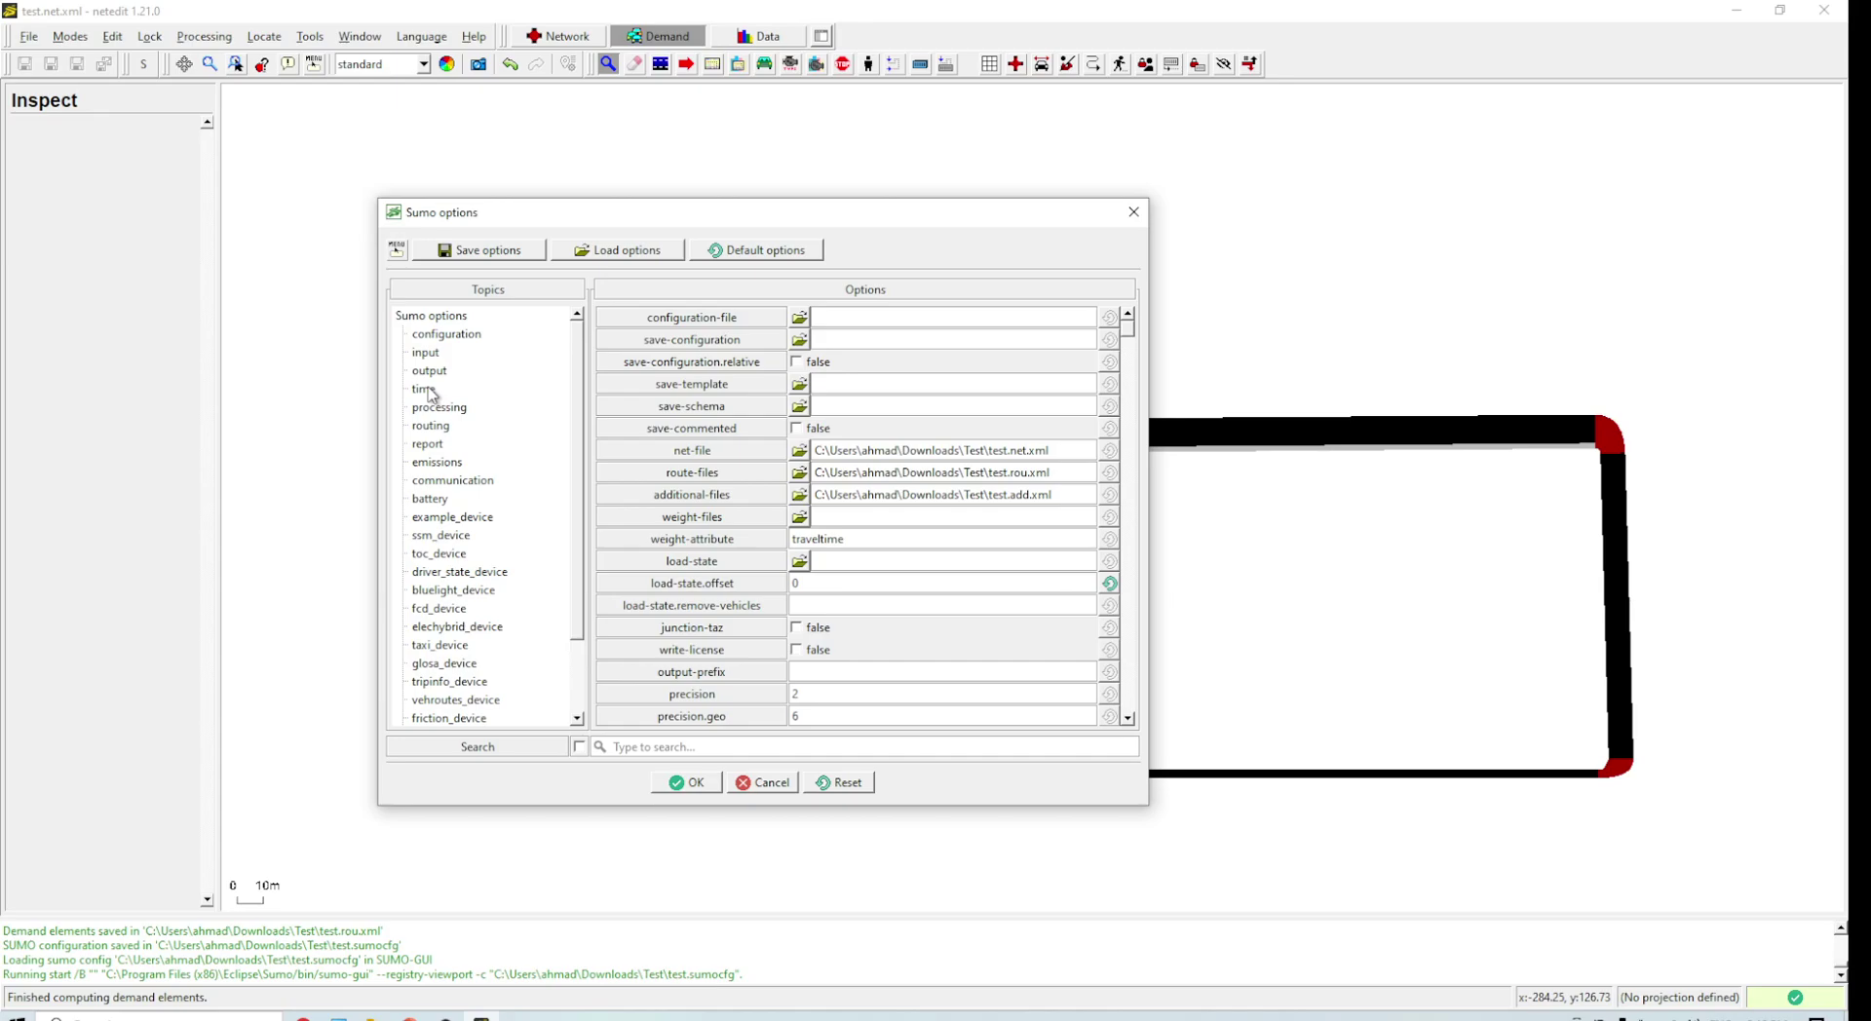
click(426, 389)
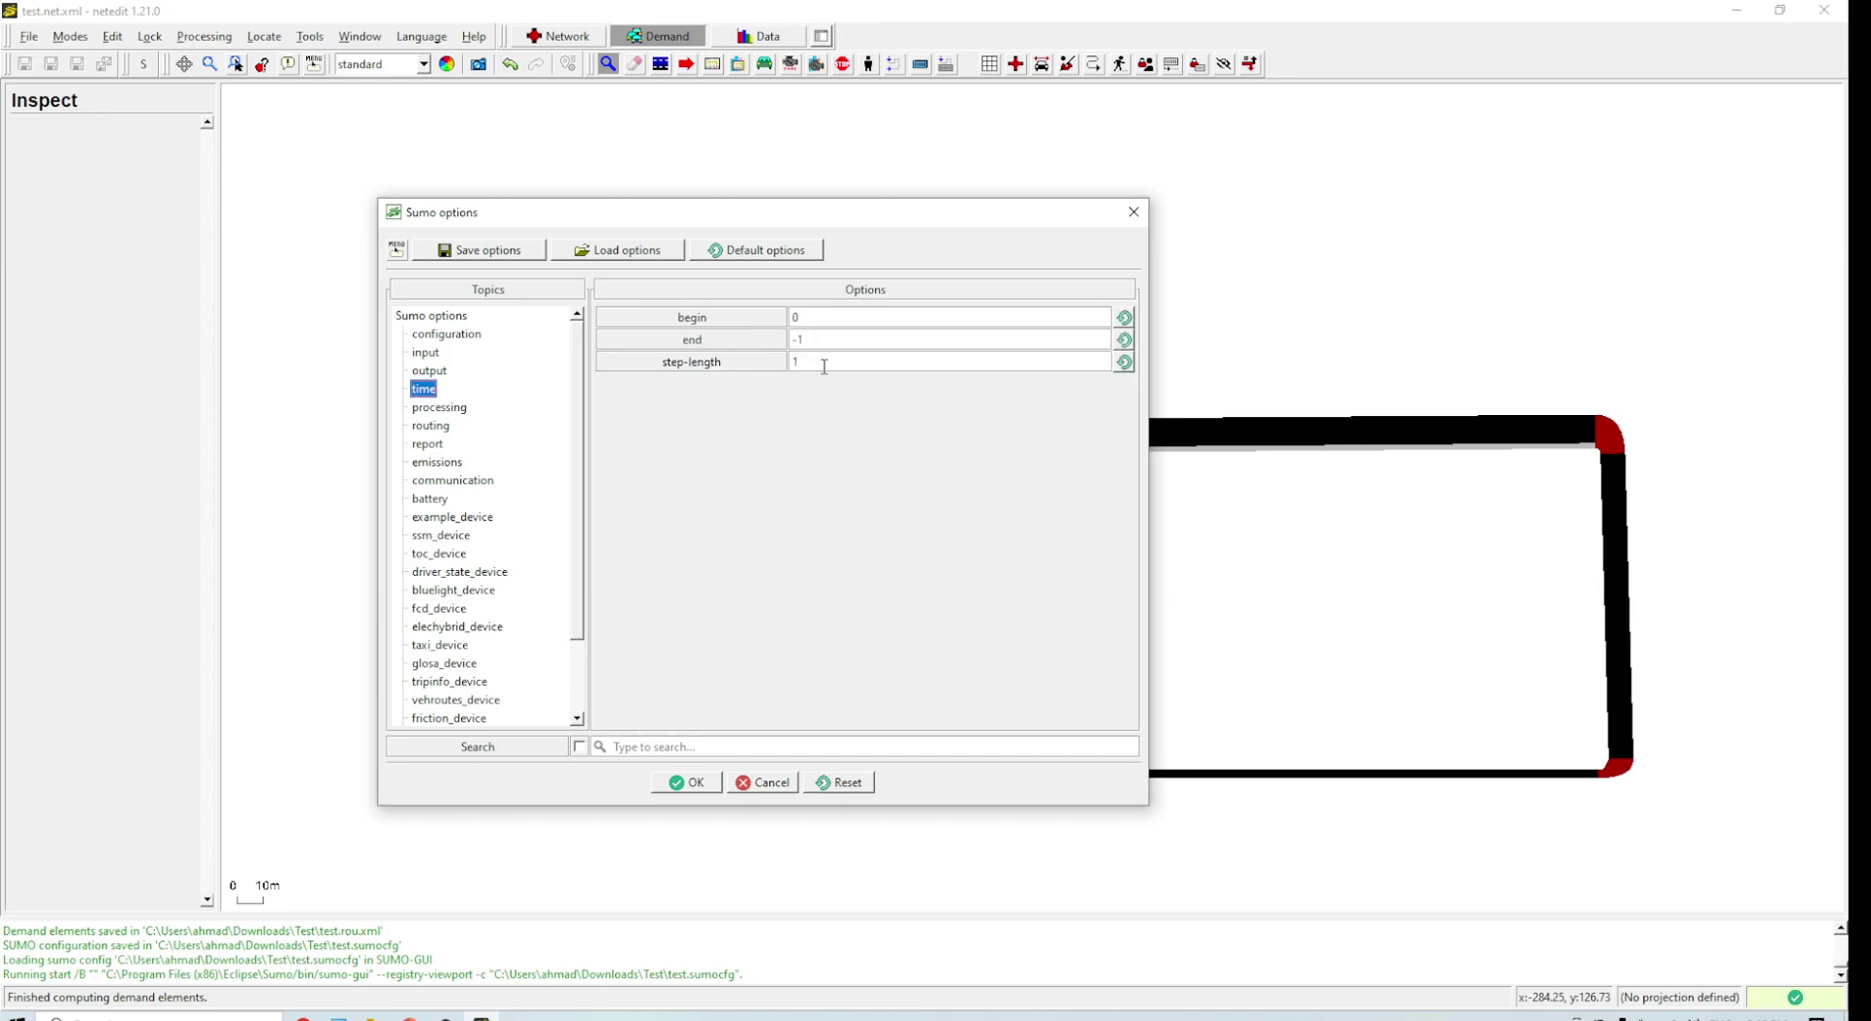
double_click(823, 366)
text(0)
text(.0)
key(BackSpace)
Confirm the SUMO options and save additionals, demand and the SUMO configuration.
click(695, 783)
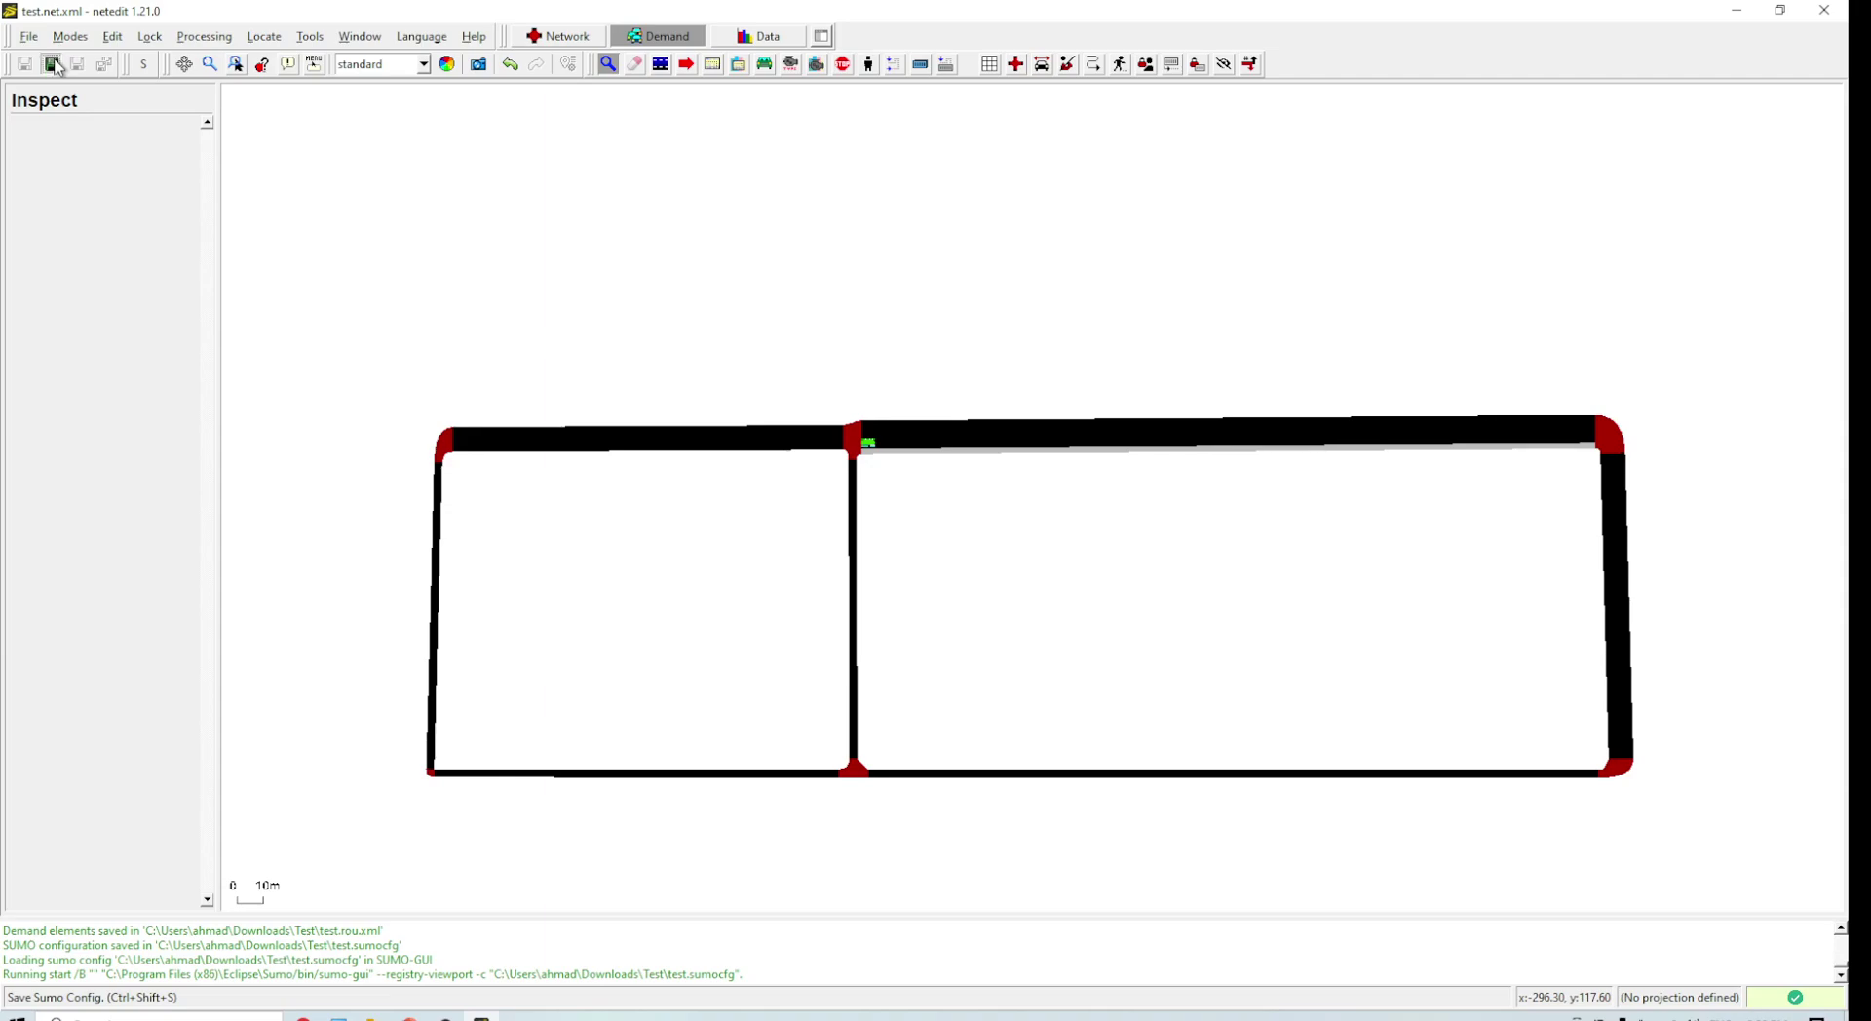
click(55, 68)
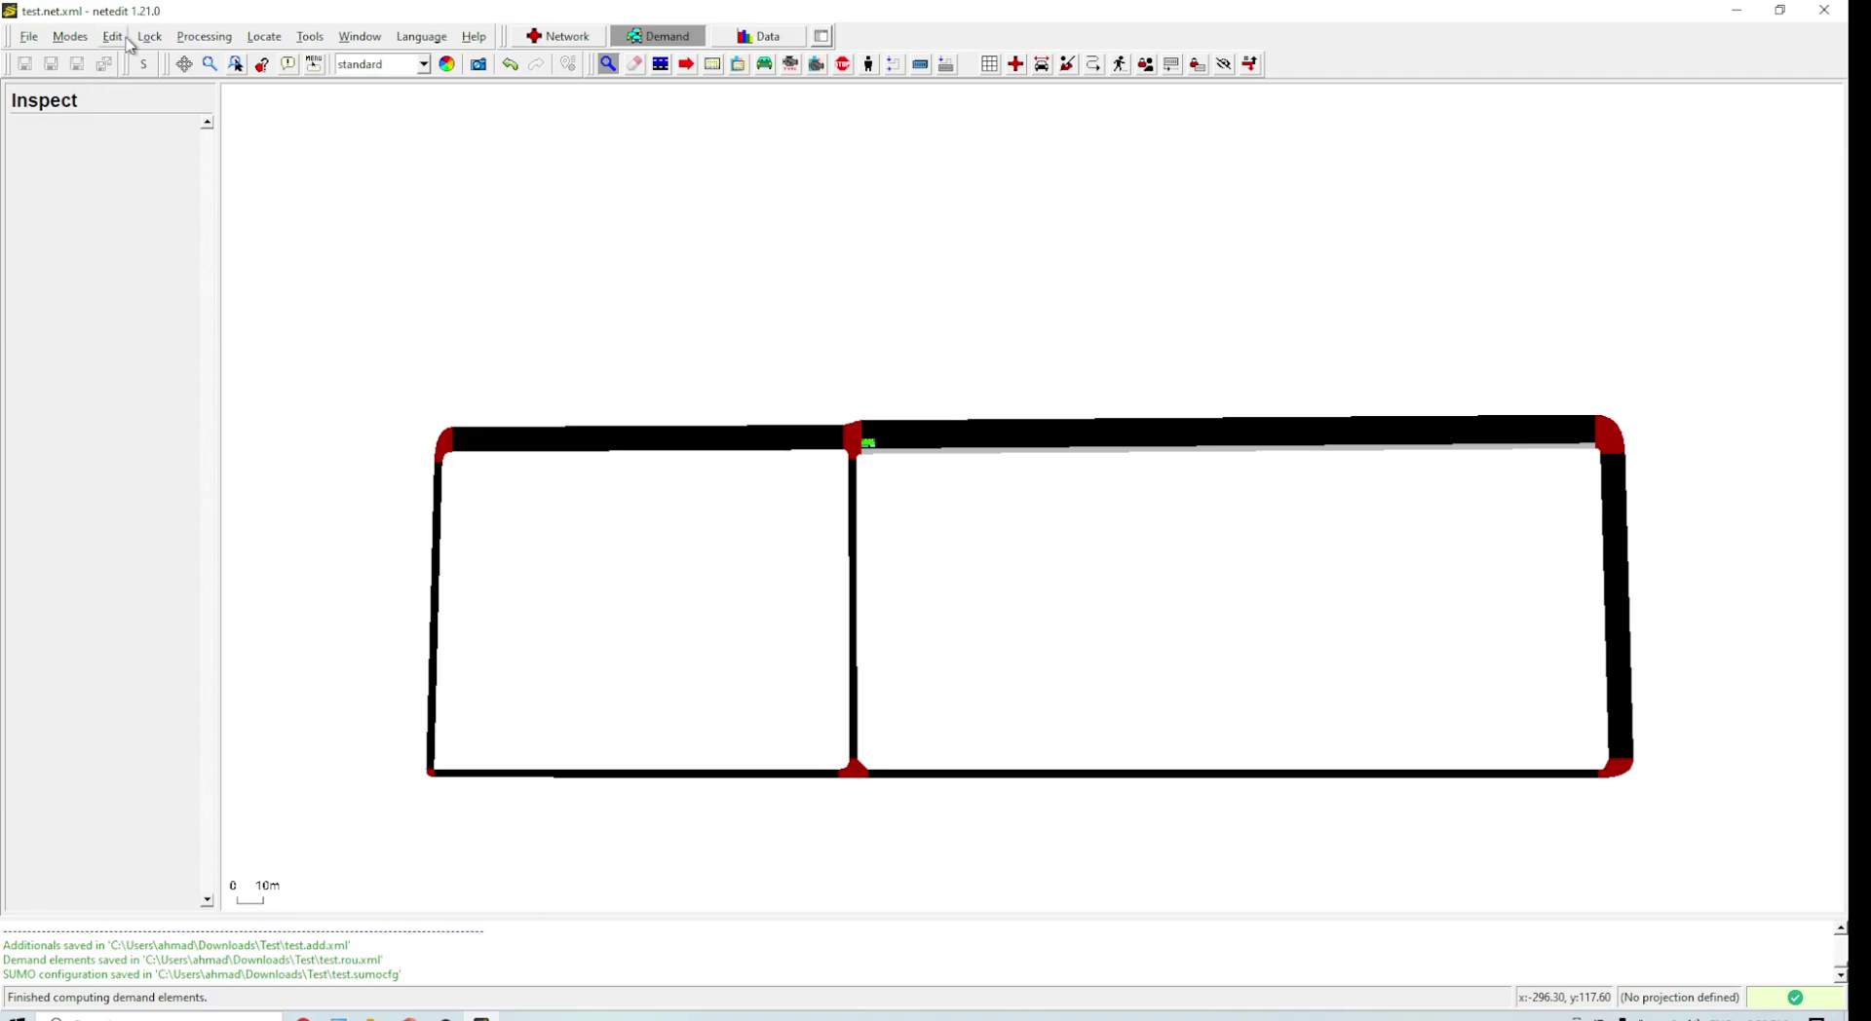
click(195, 39)
Open the scenario in SUMO-GUI, run it with 1000 ms delay in real world scheme, then close.
click(151, 489)
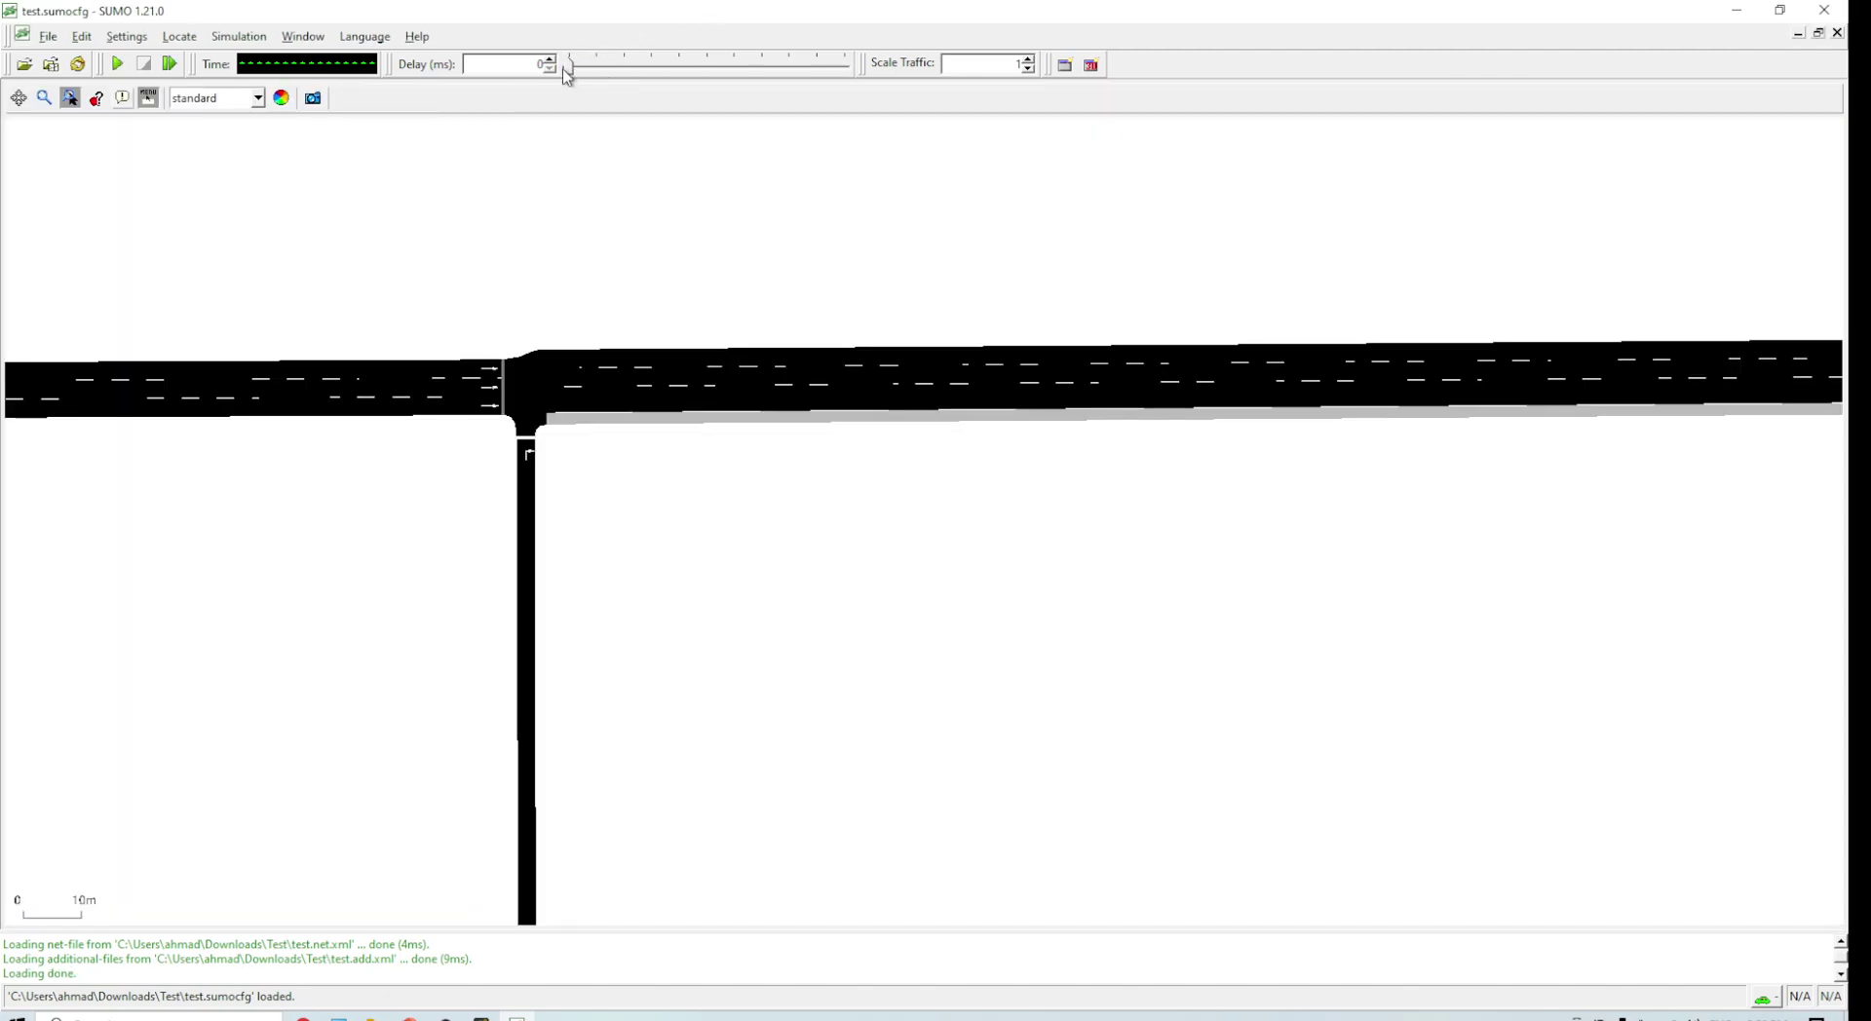
drag(585, 67, 1050, 65)
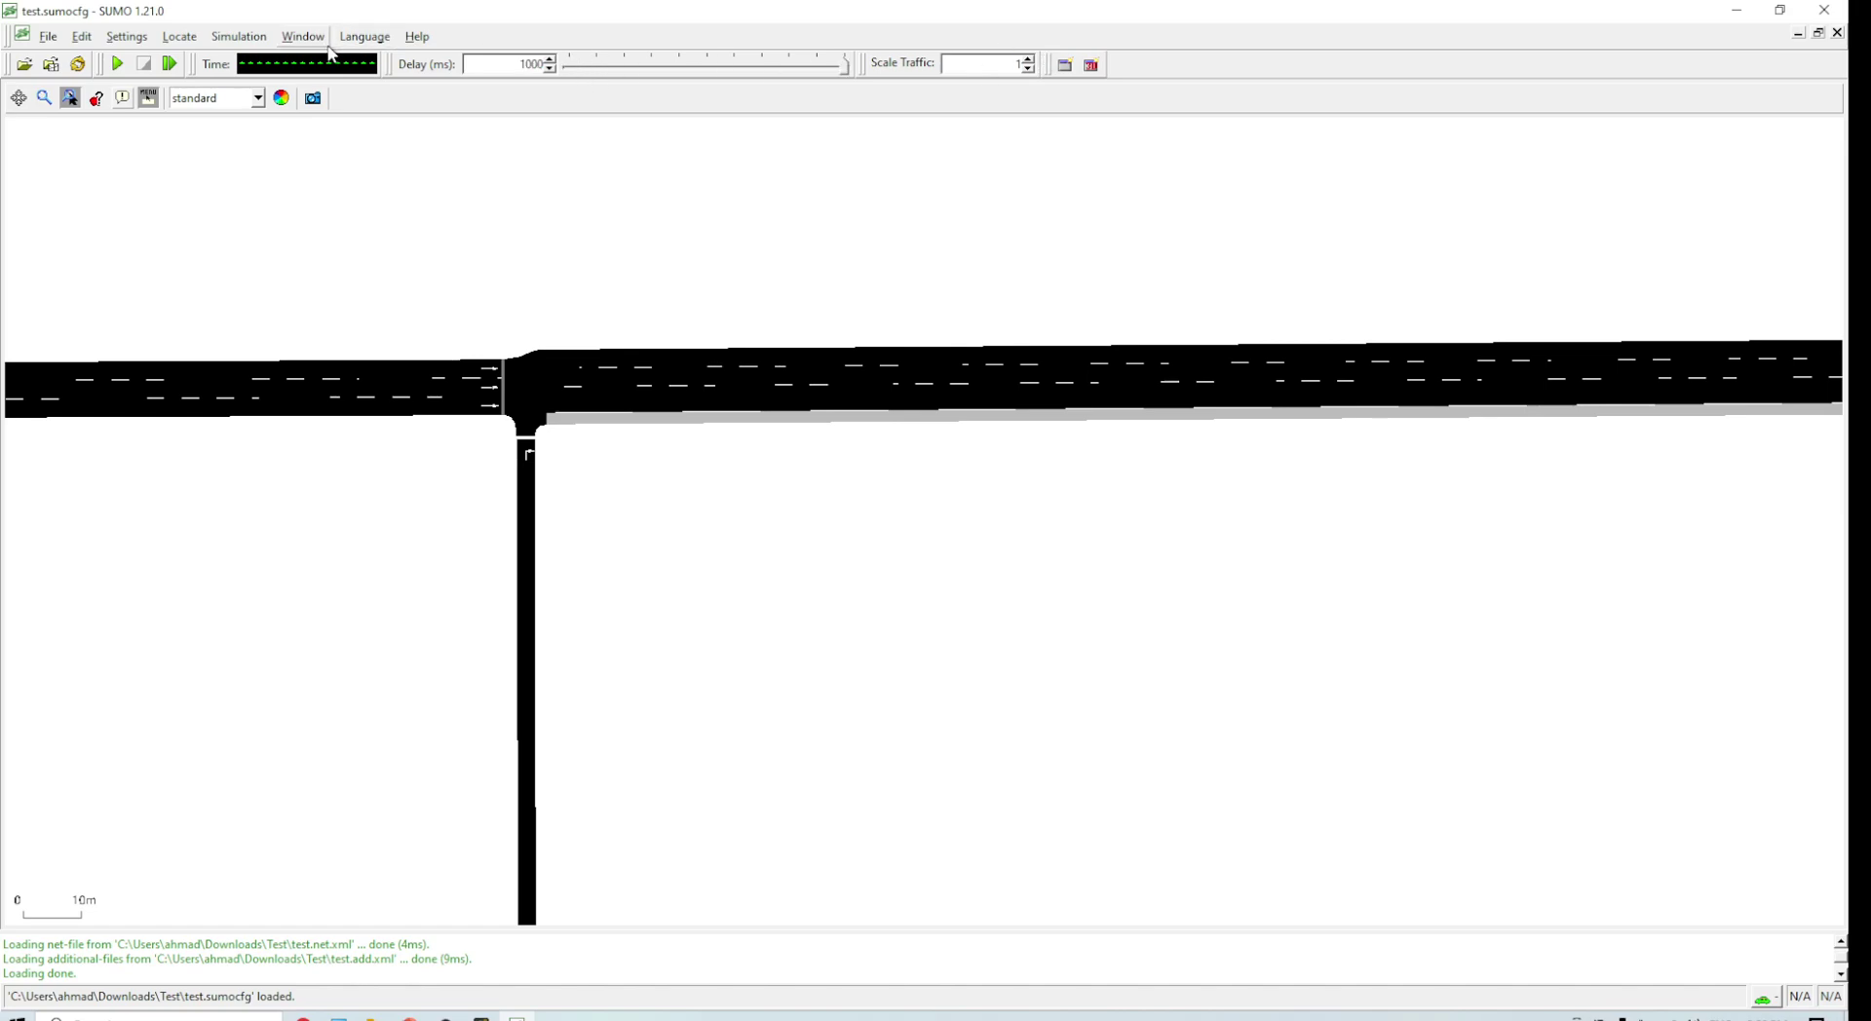
click(117, 64)
click(259, 98)
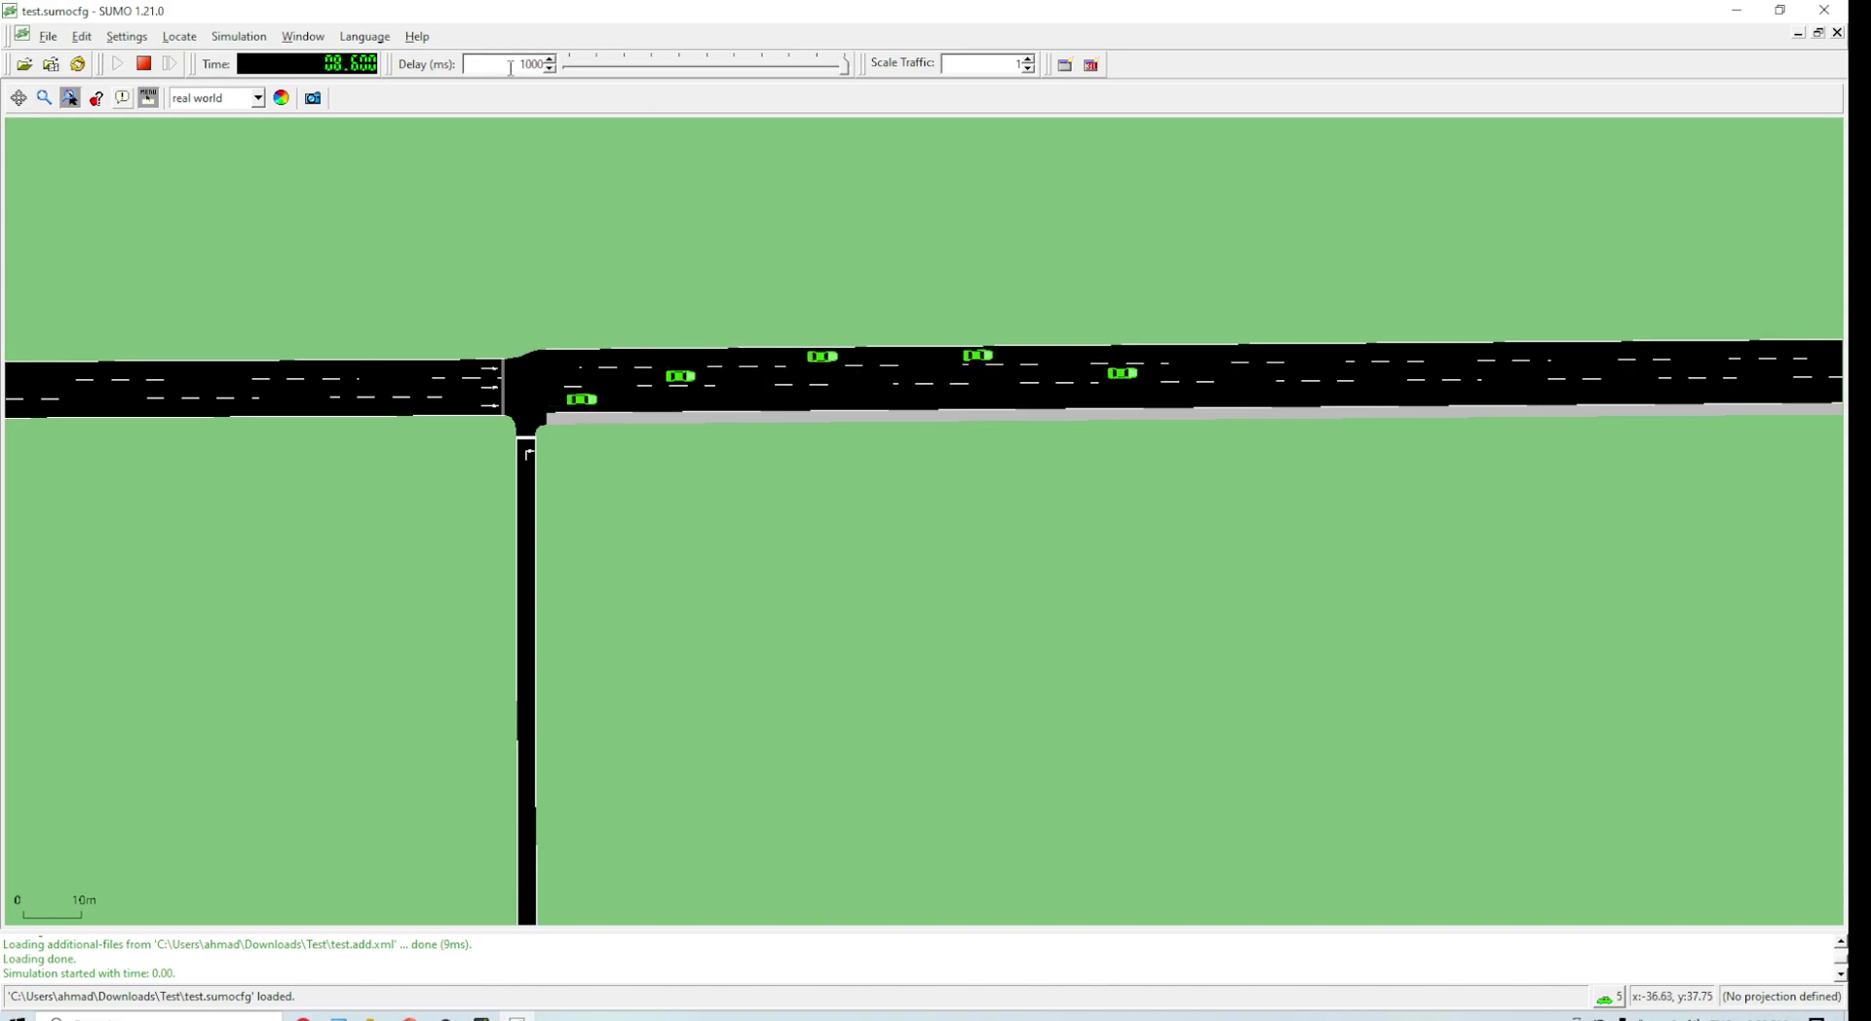
click(1824, 9)
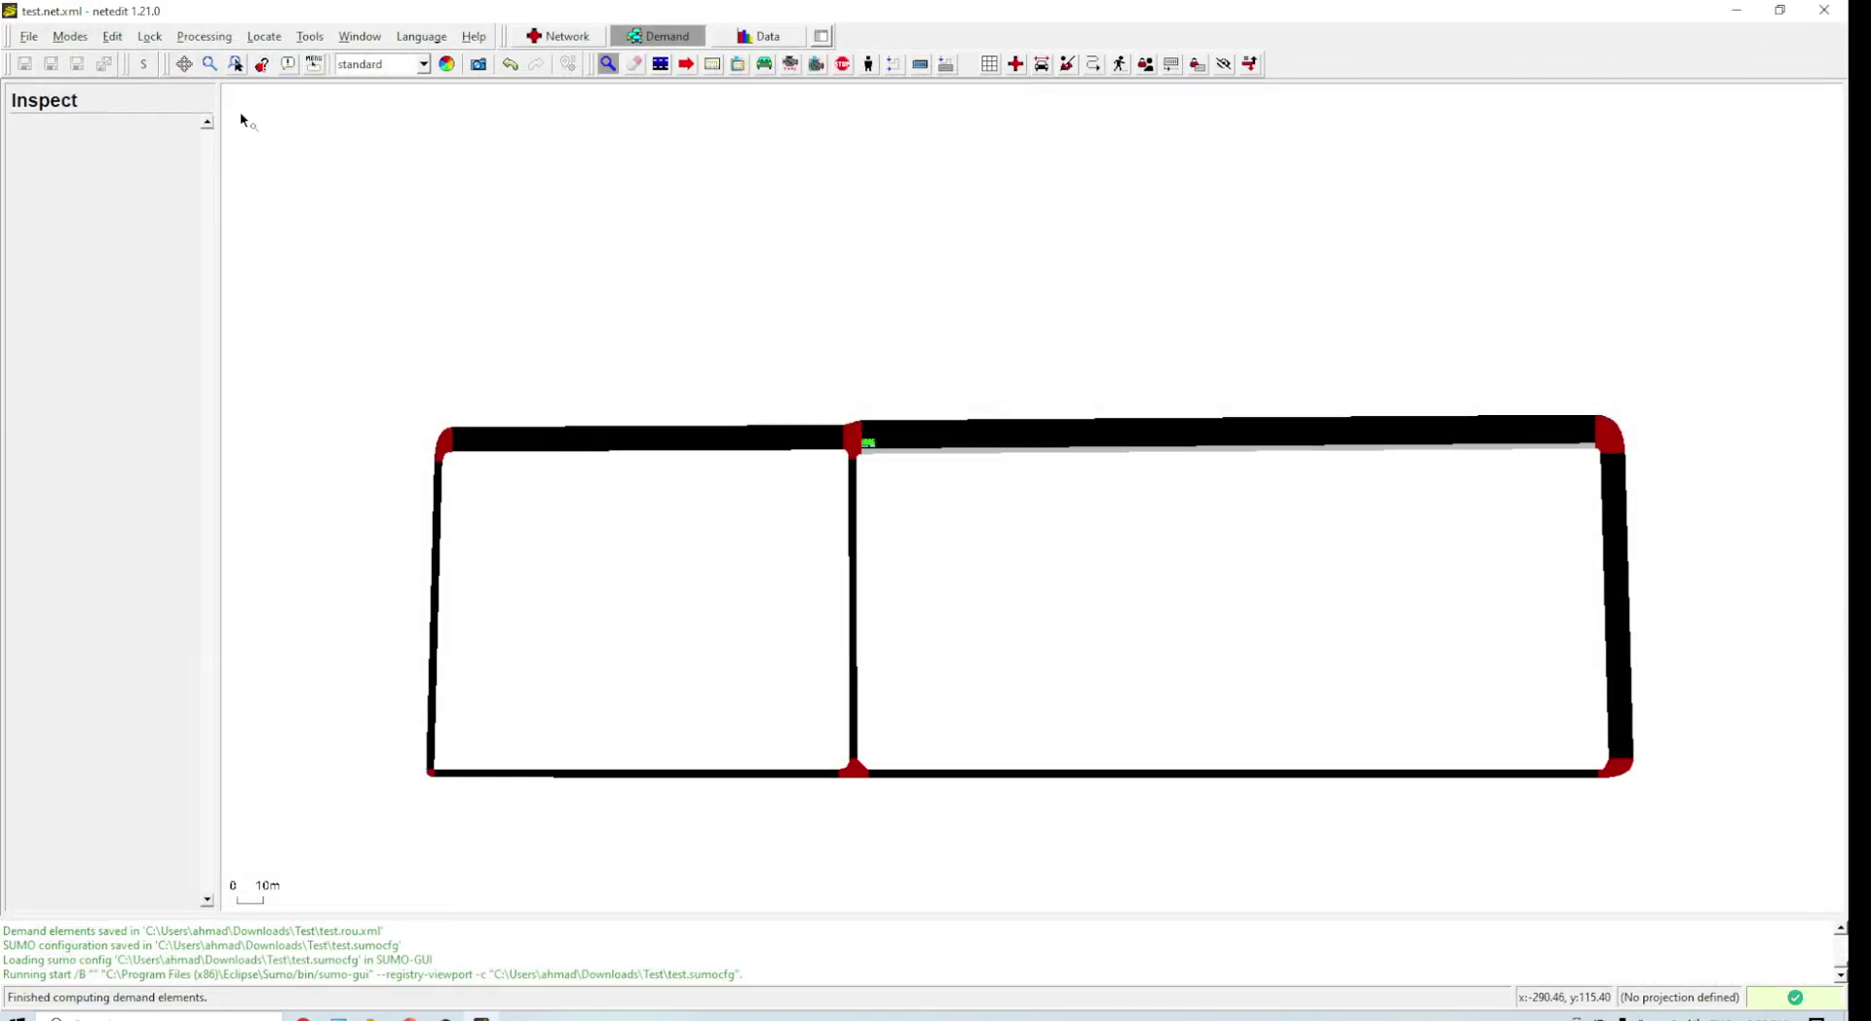
Store a 1000 ms gui-only delay in SUMO options, save, and relaunch test.sumocfg in SUMO-GUI.
click(203, 36)
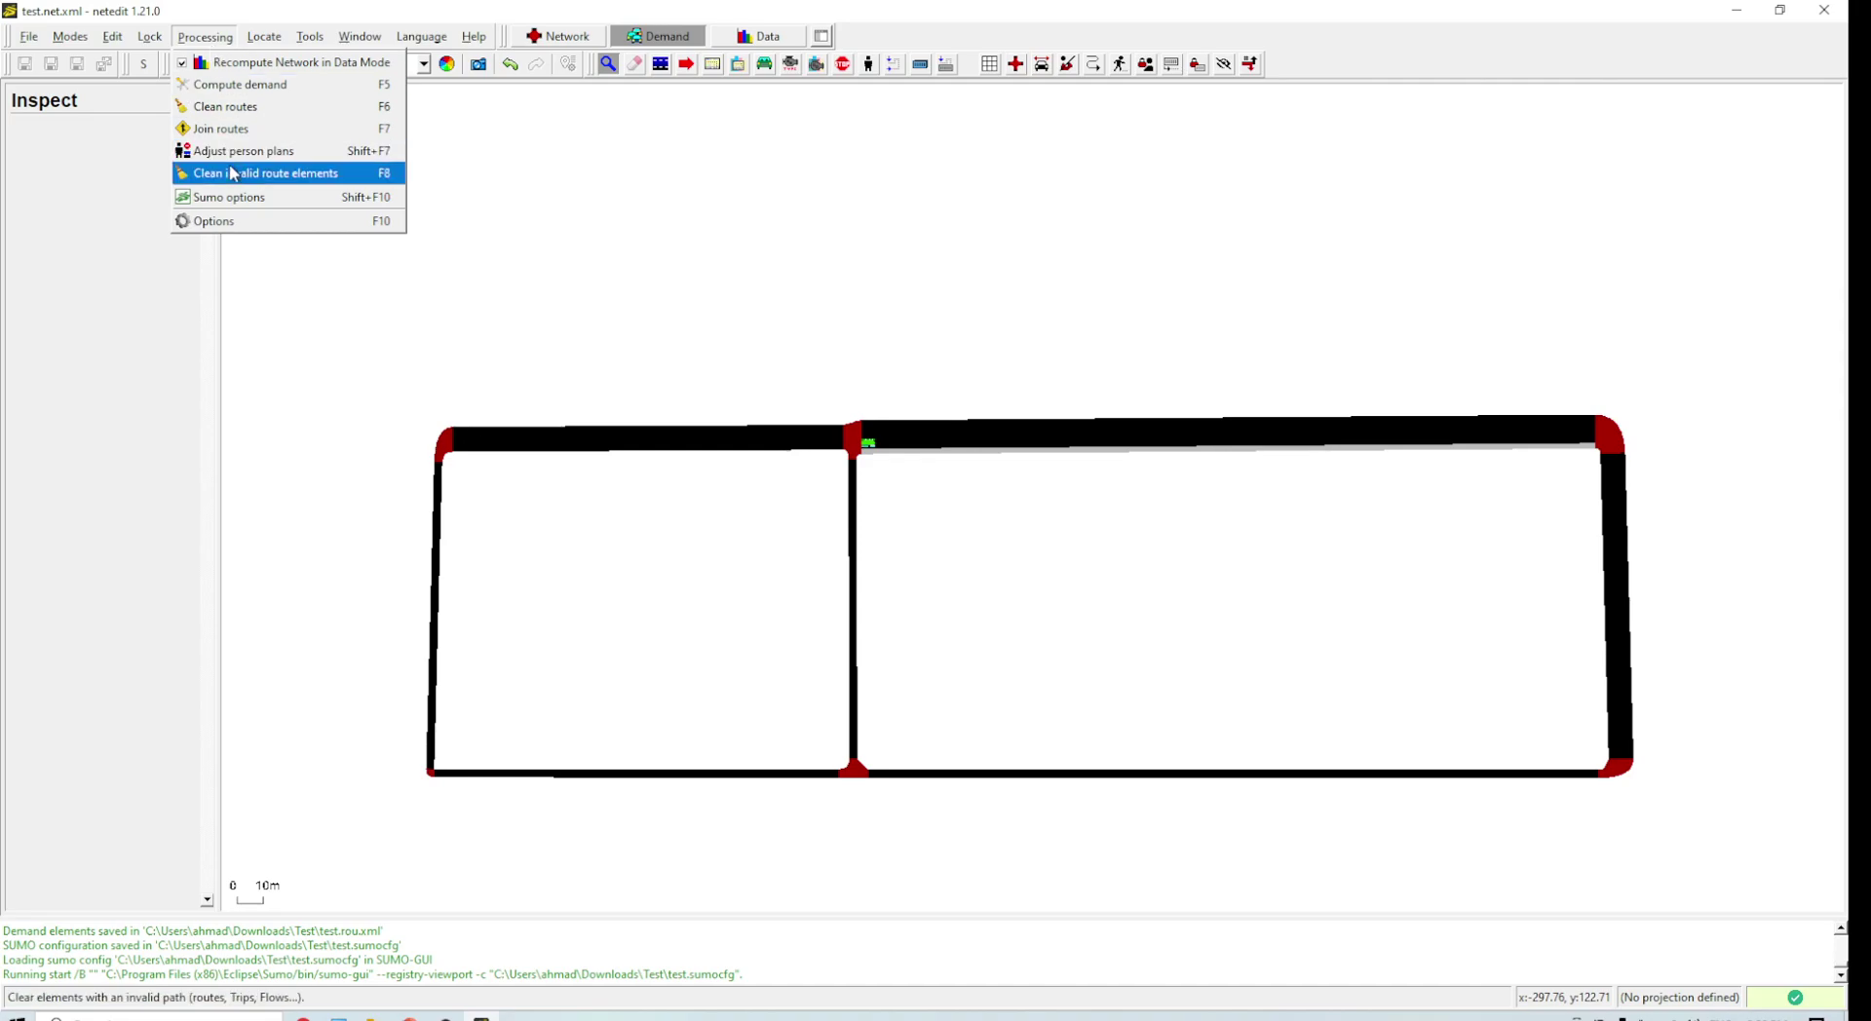
click(250, 197)
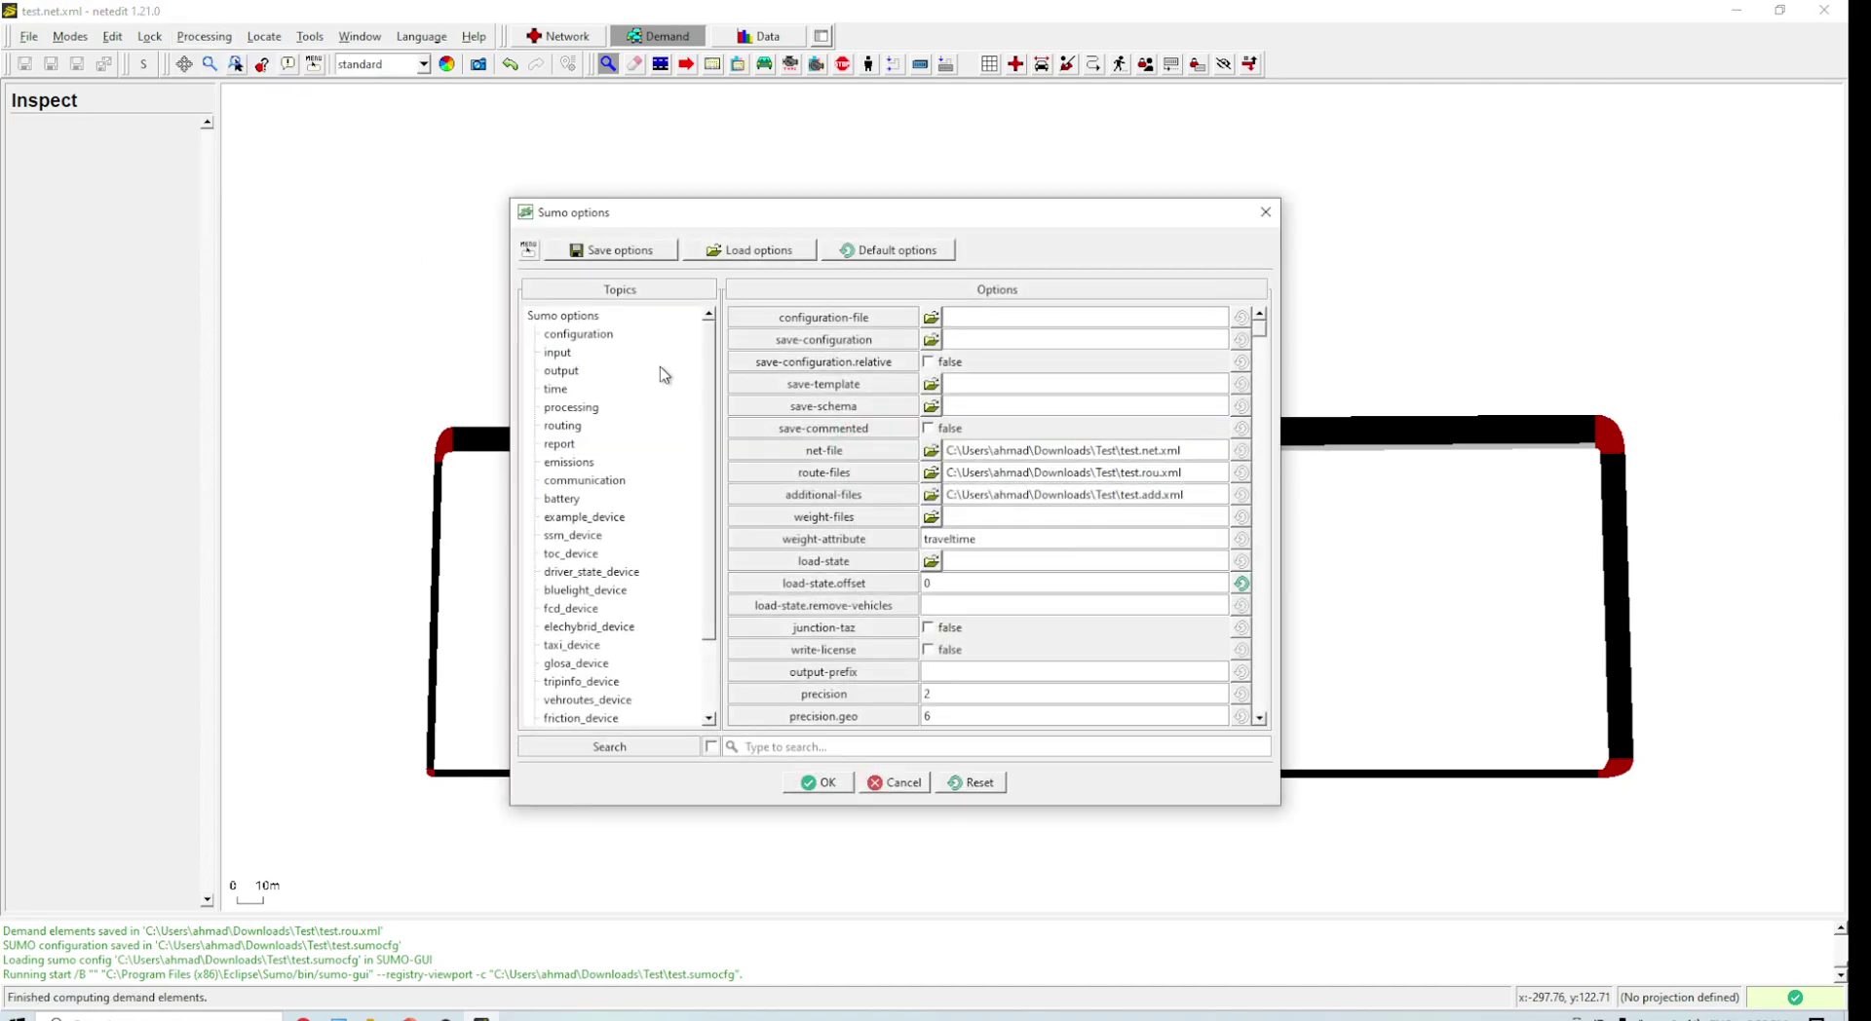
drag(714, 343, 714, 479)
click(568, 717)
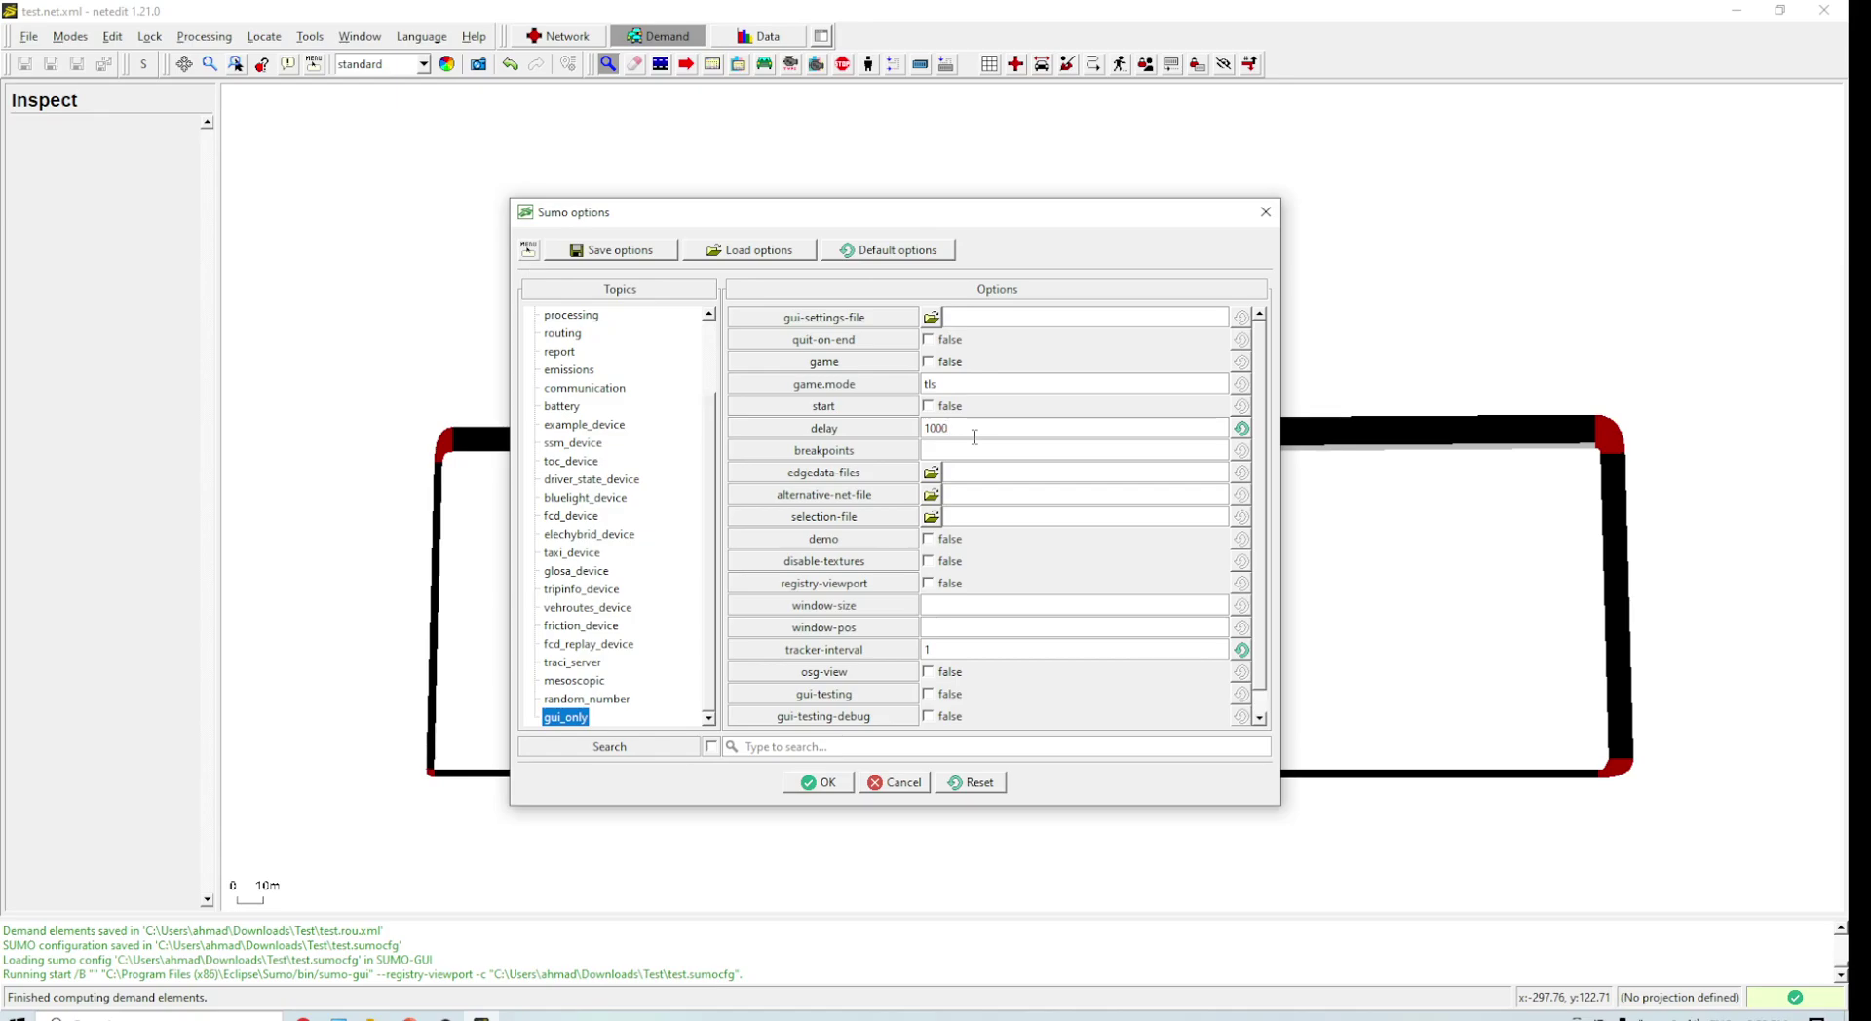
click(813, 784)
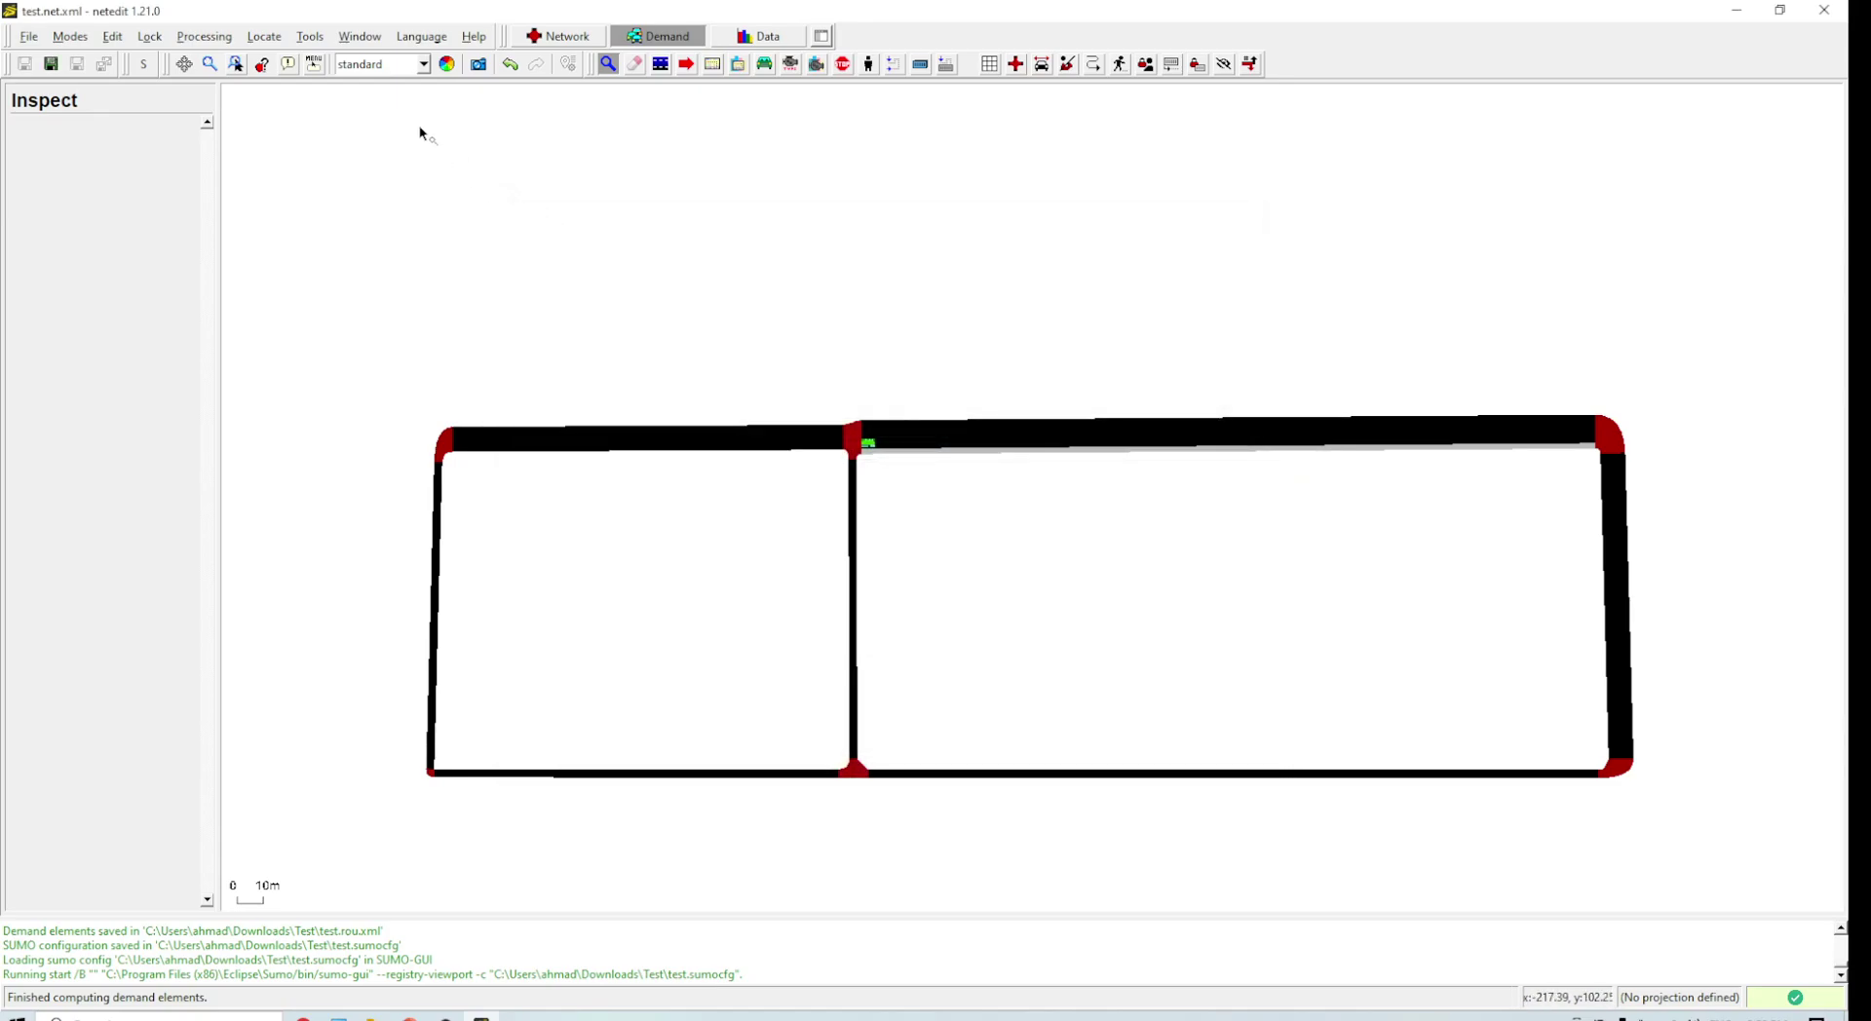
click(52, 65)
click(113, 36)
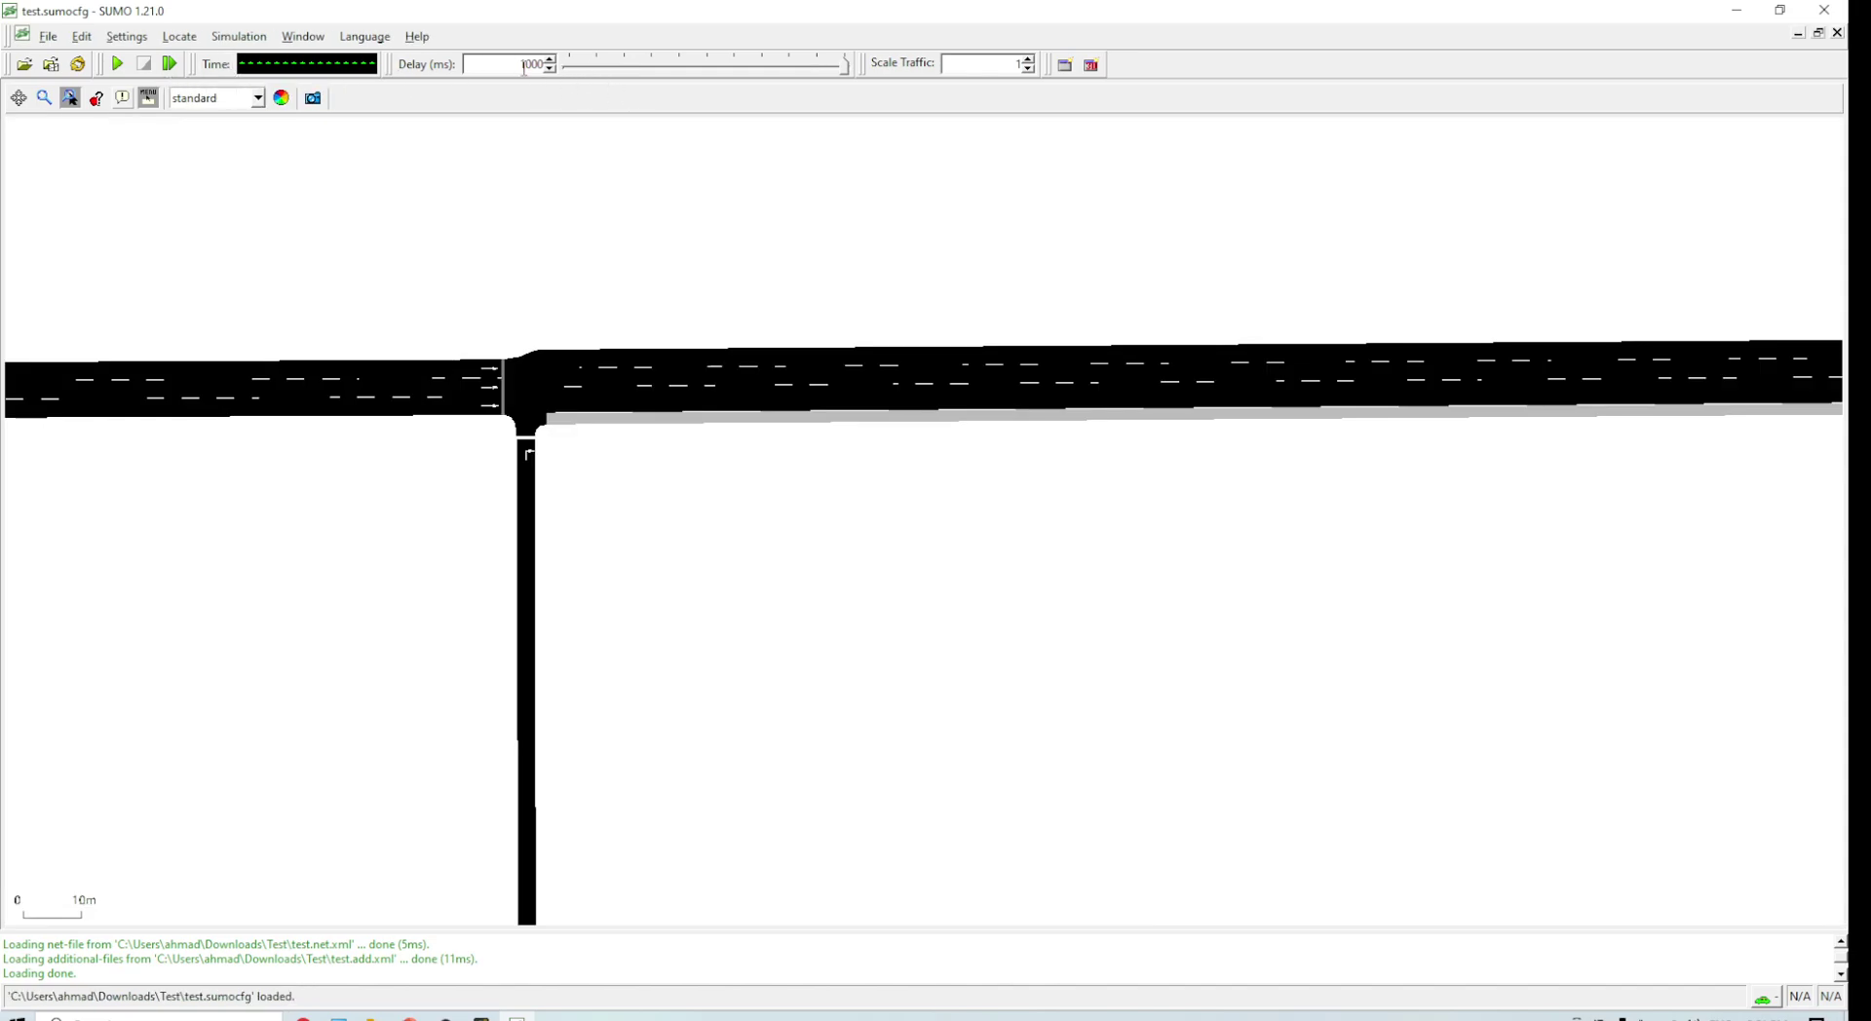
Run the scenario with the stored 1000 ms delay, pan along the road, then close SUMO-GUI.
click(117, 63)
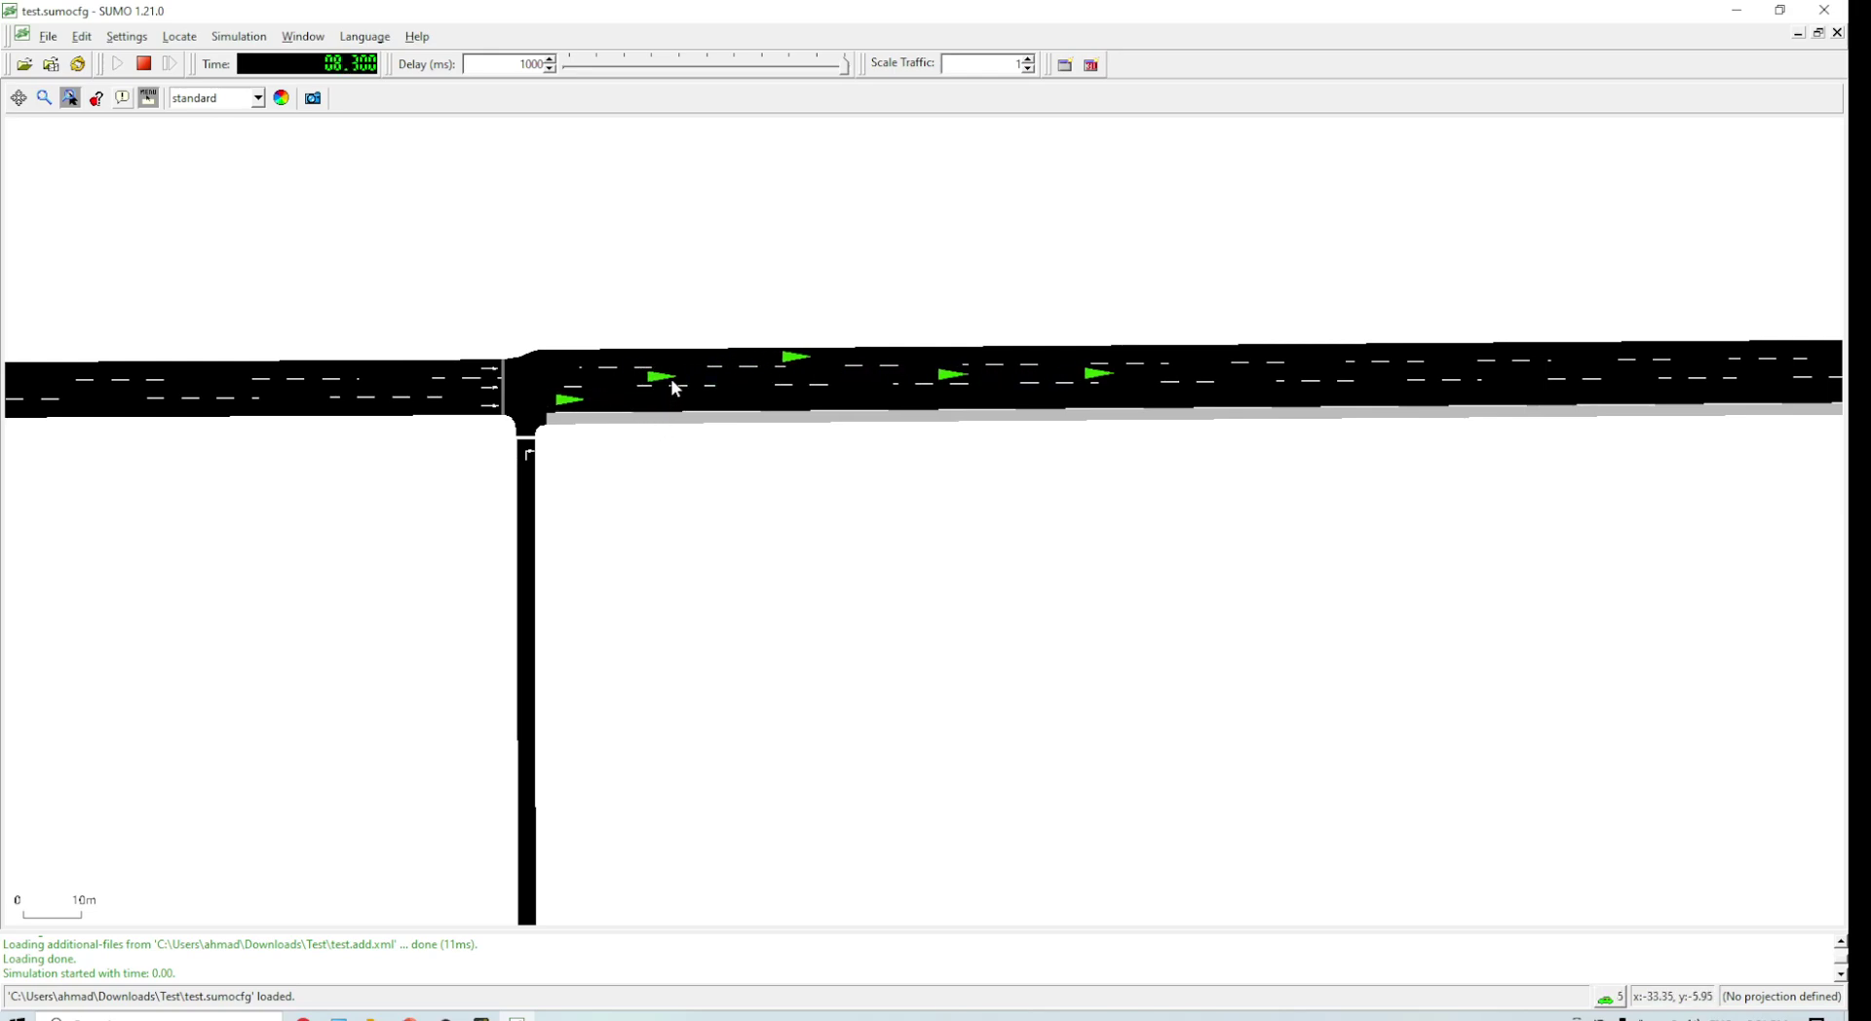
mouse_move(1190, 388)
mouse_down()
mouse_move(952, 550)
mouse_move(923, 384)
mouse_up()
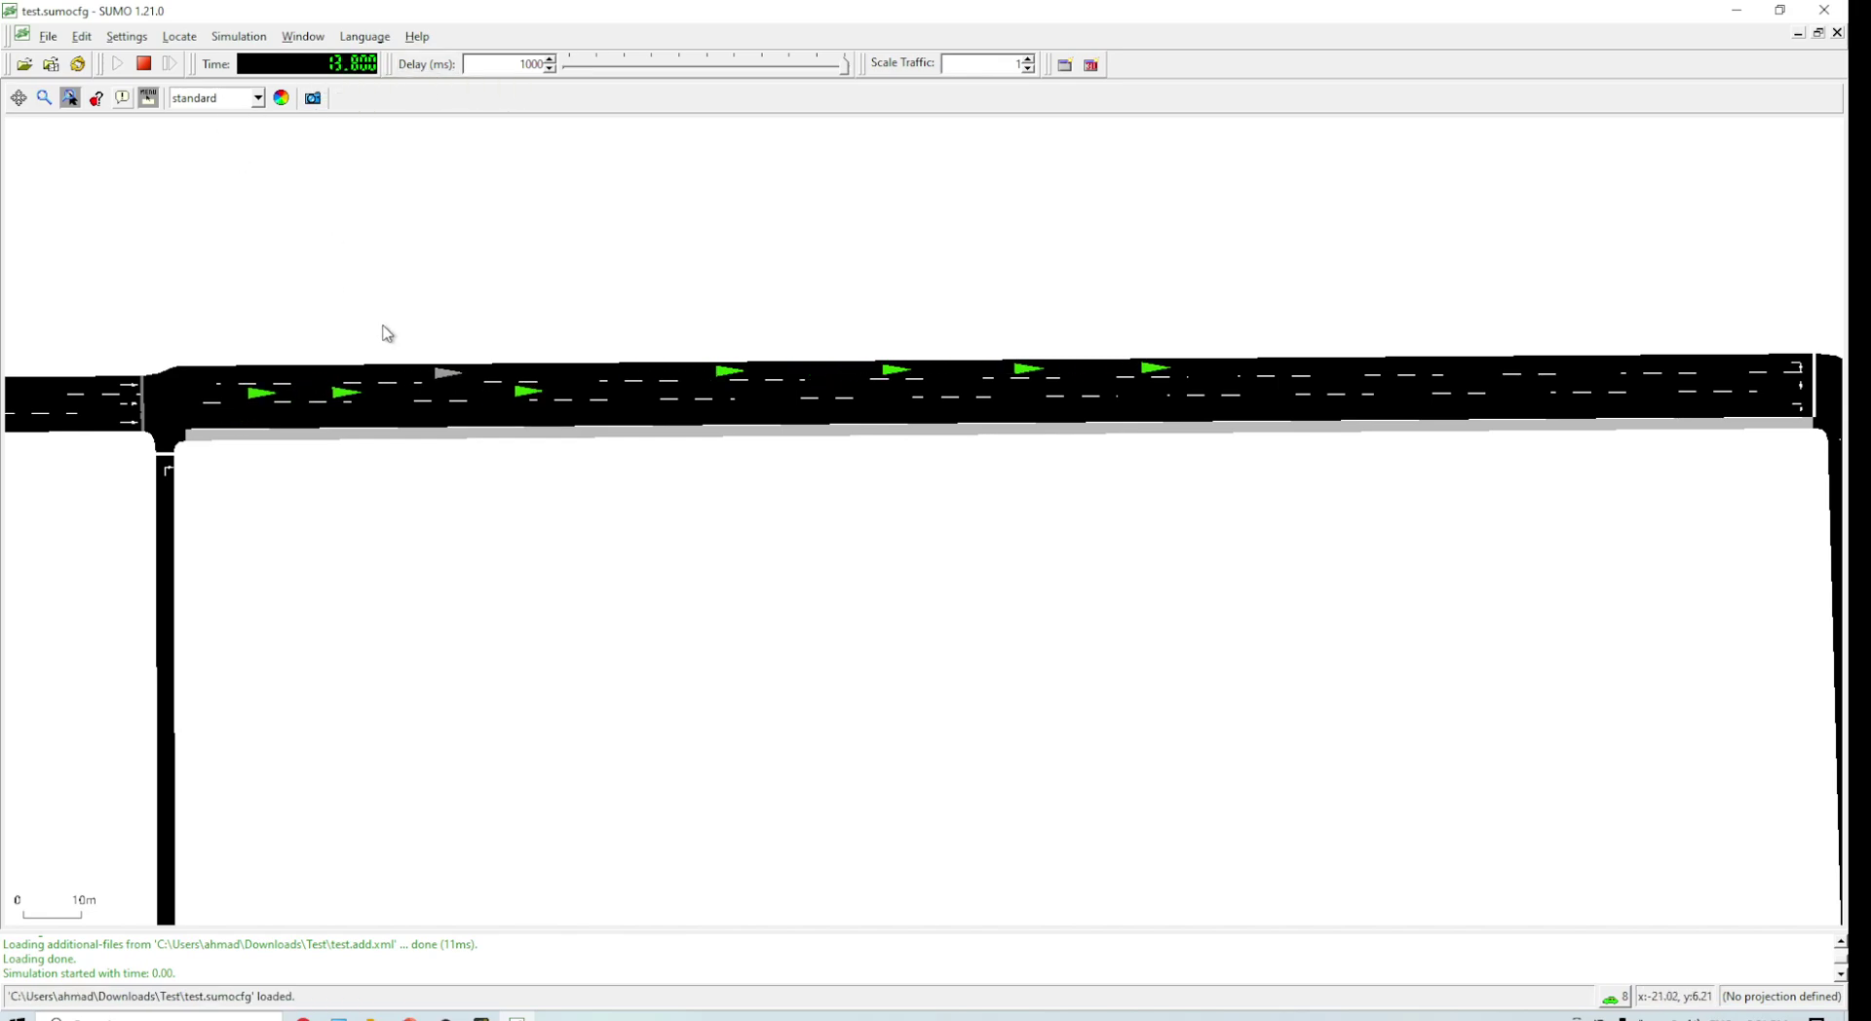
click(1825, 10)
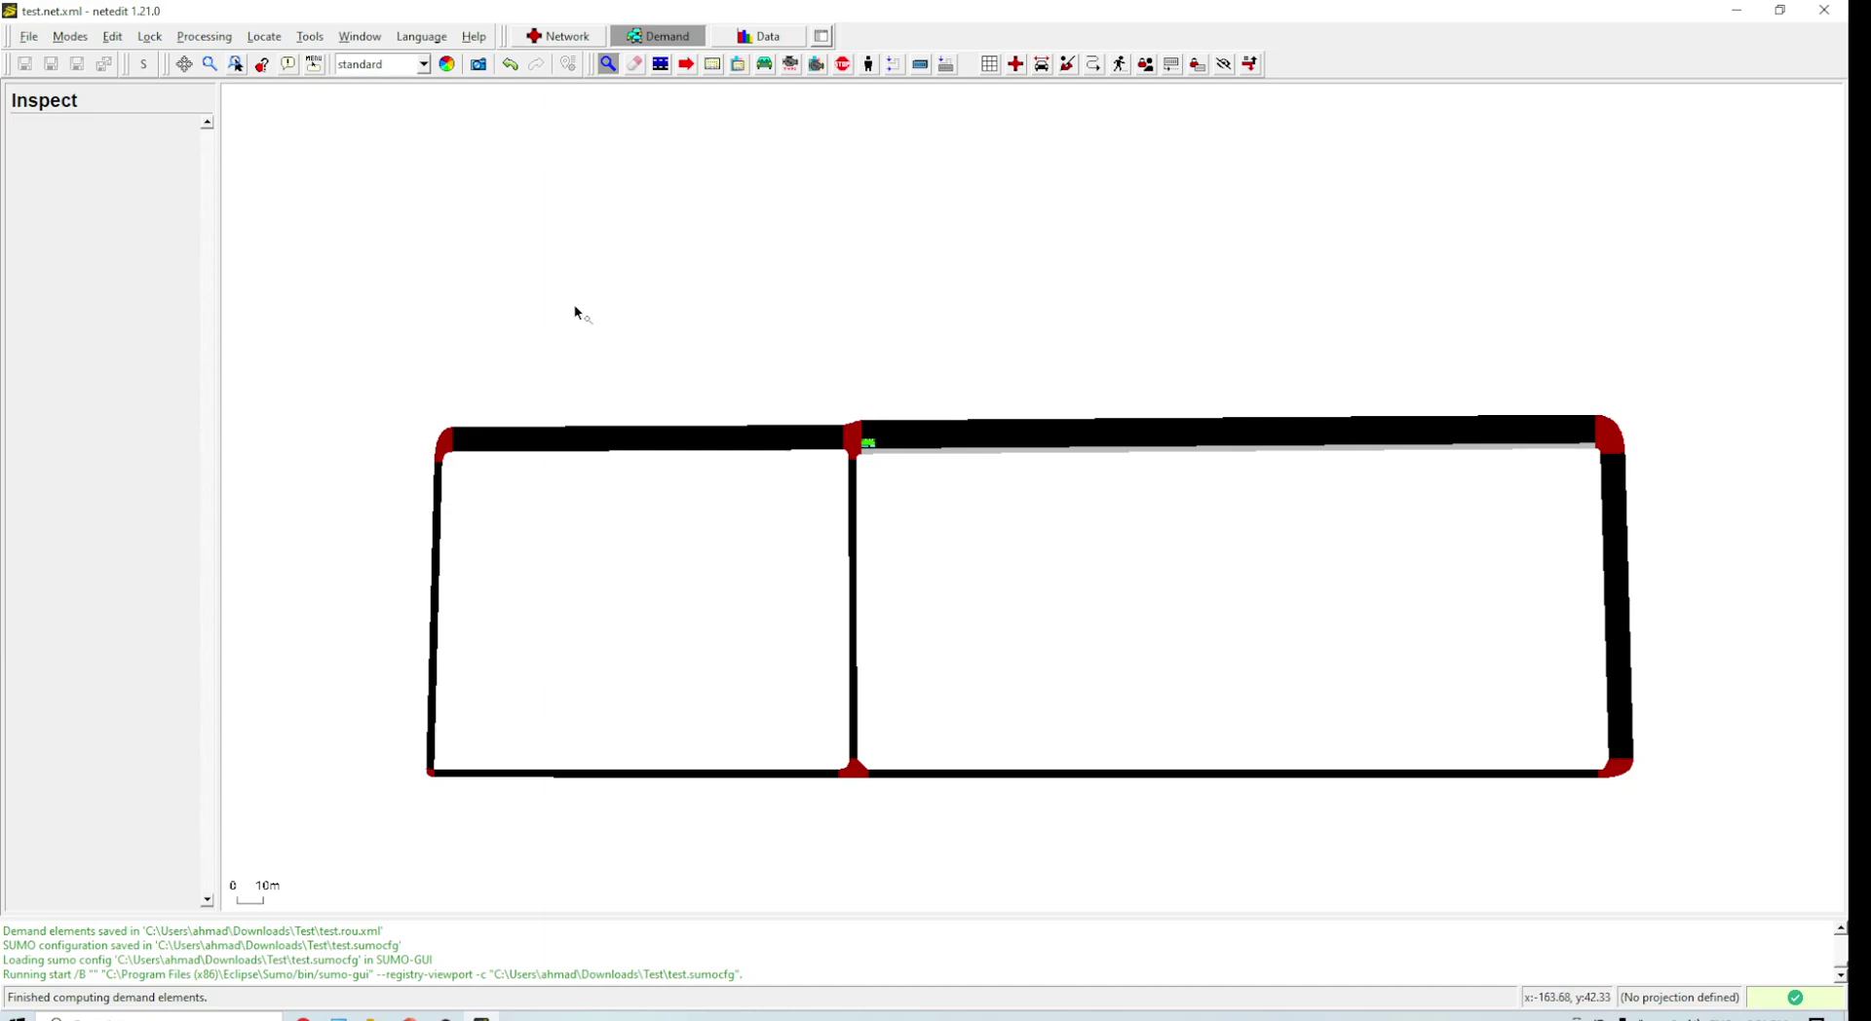
Set the processing option lateral-resolution to 0.2 in SUMO options.
click(211, 41)
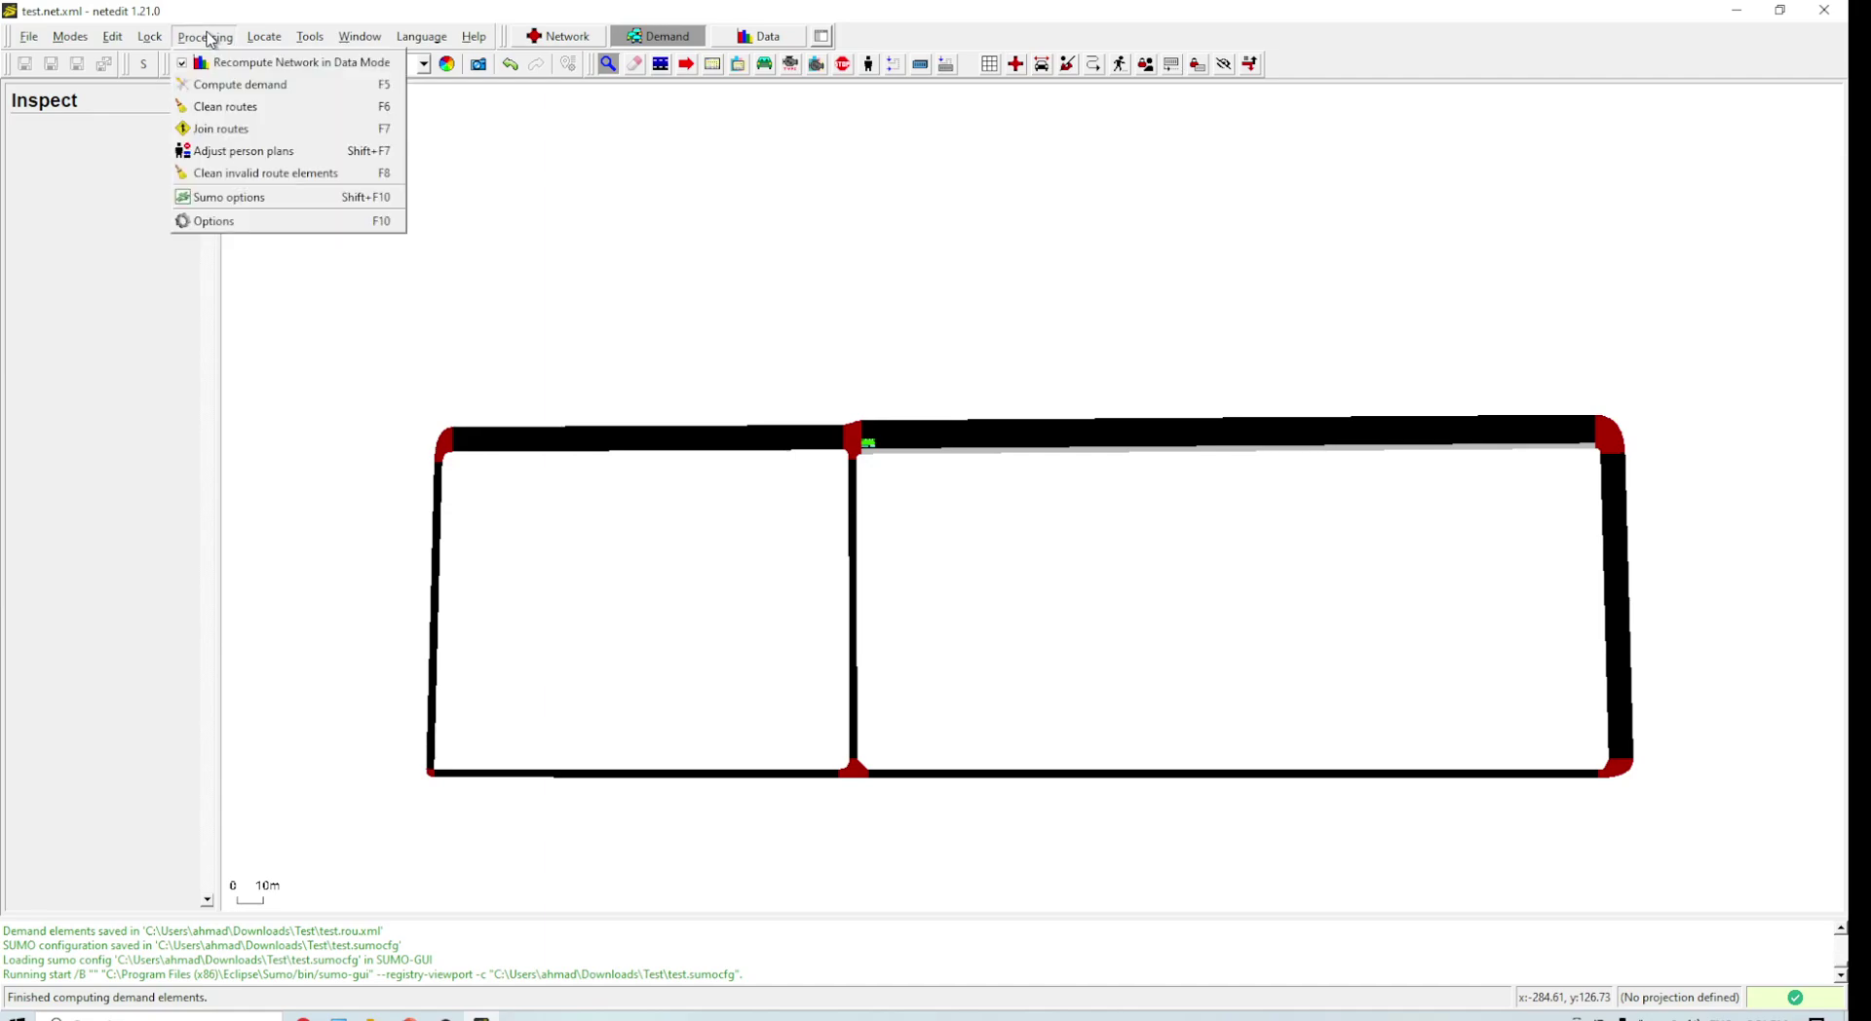
click(248, 201)
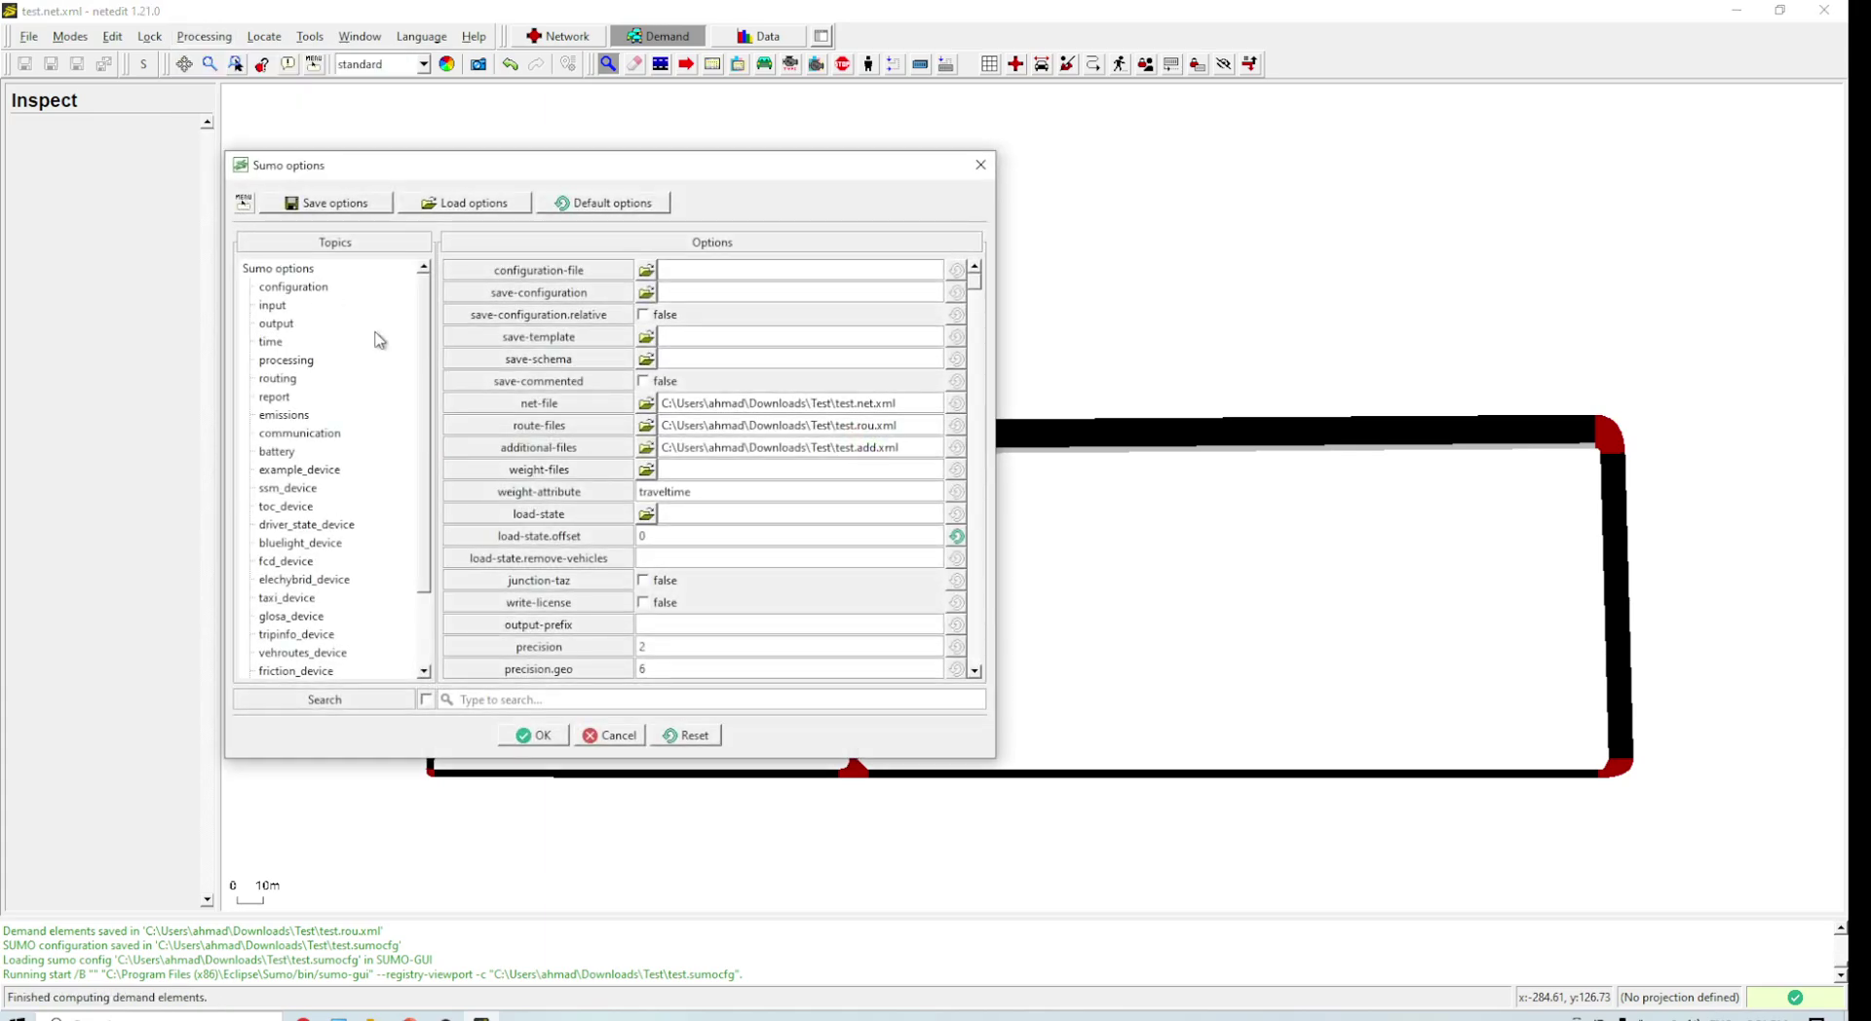
click(304, 365)
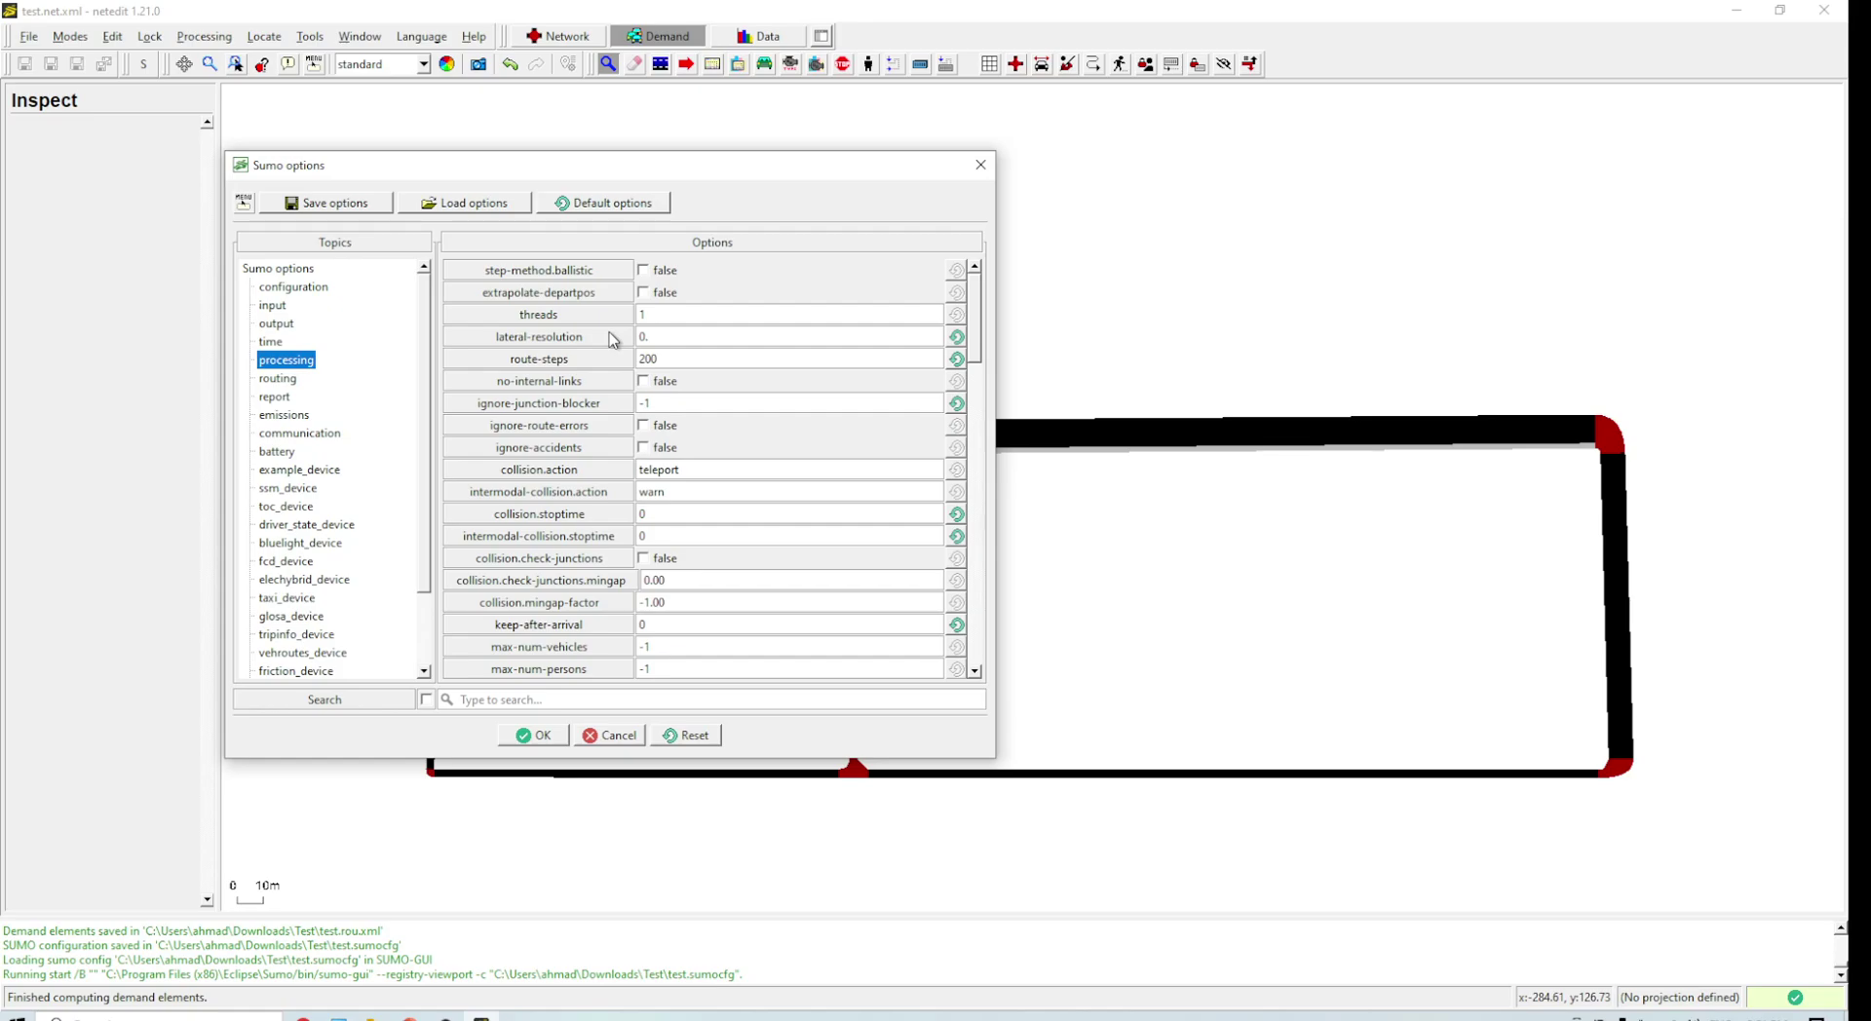
click(536, 736)
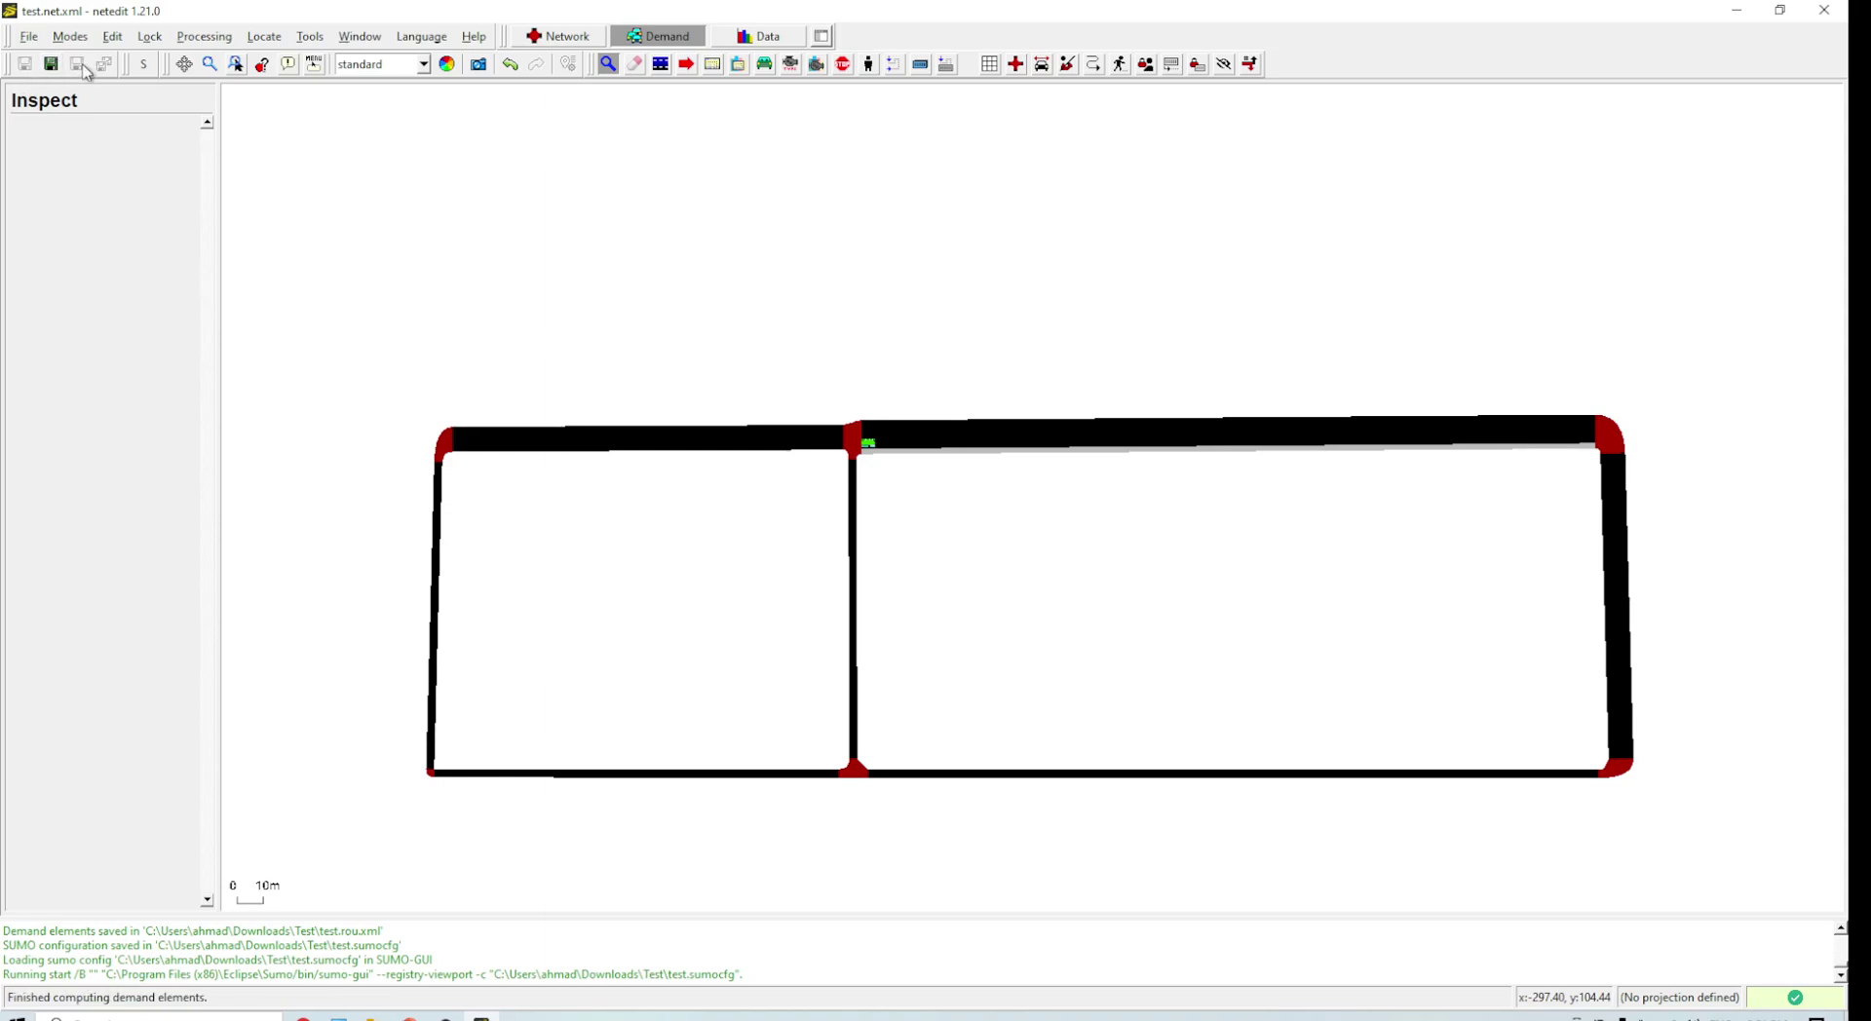
Save additionals, demand and configuration, and relaunch test.sumocfg in SUMO-GUI.
click(51, 63)
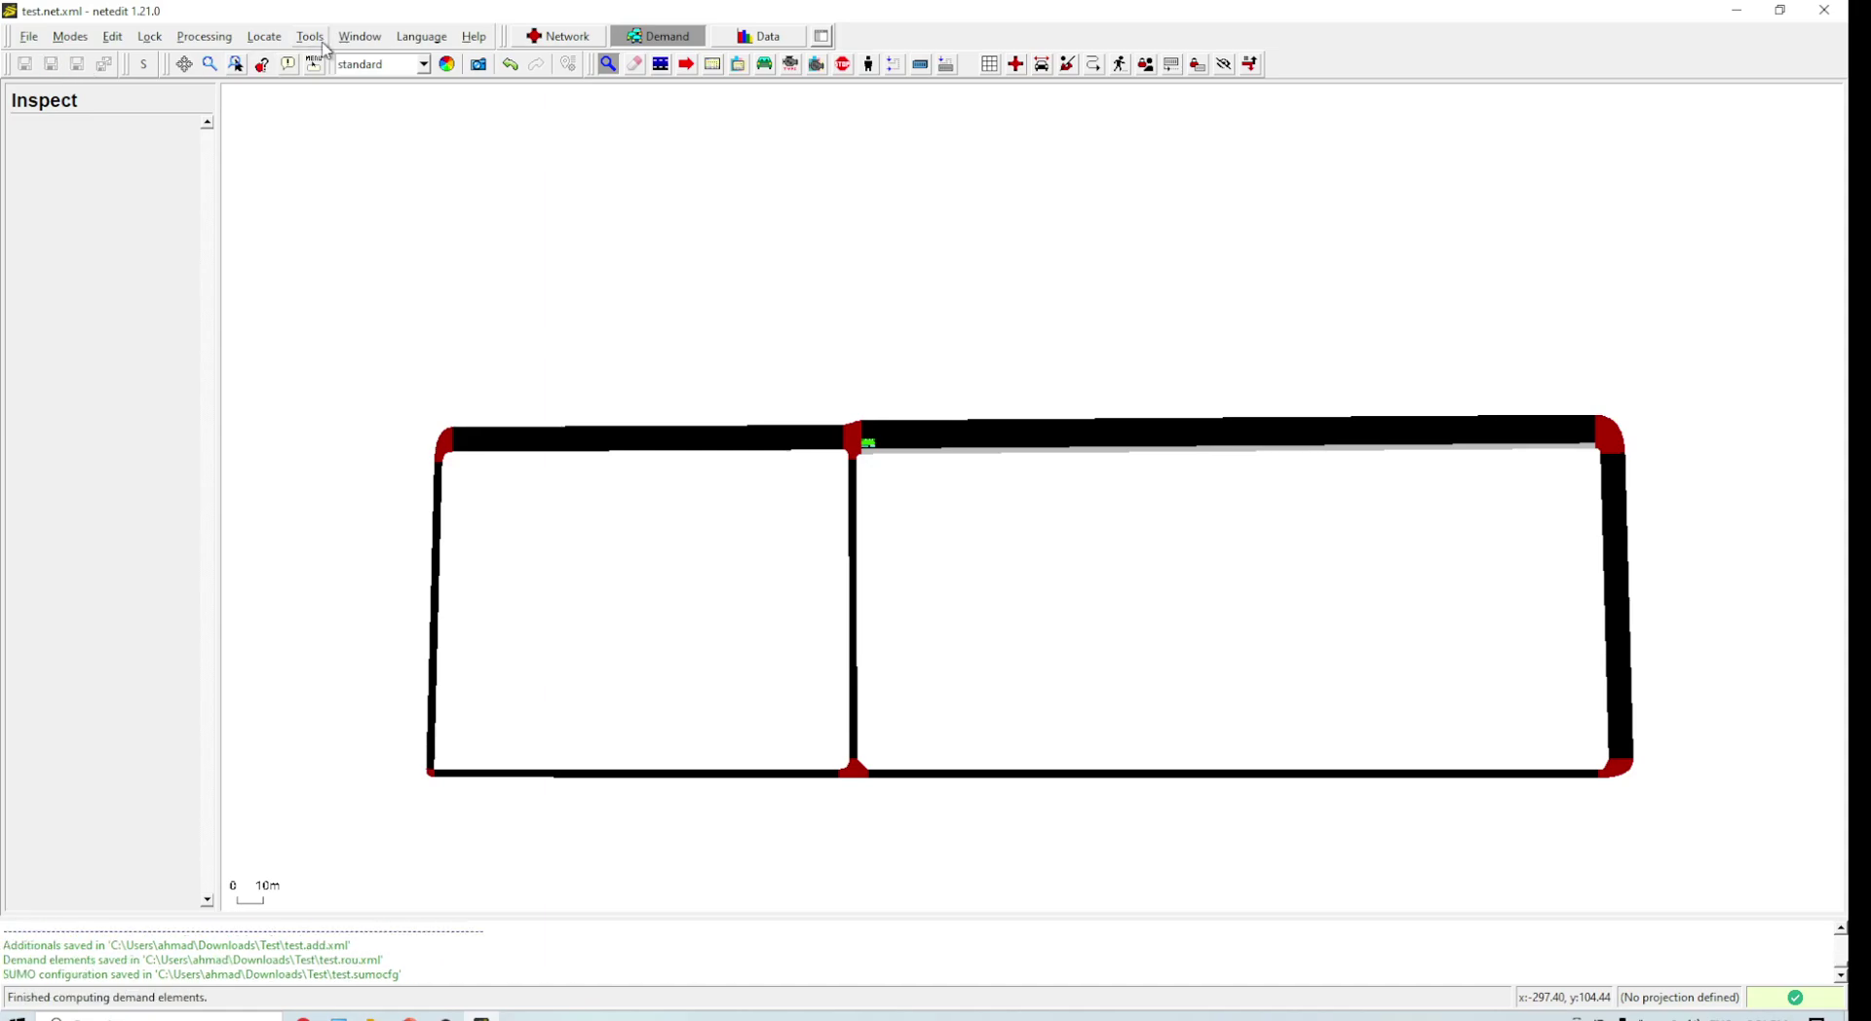
click(215, 41)
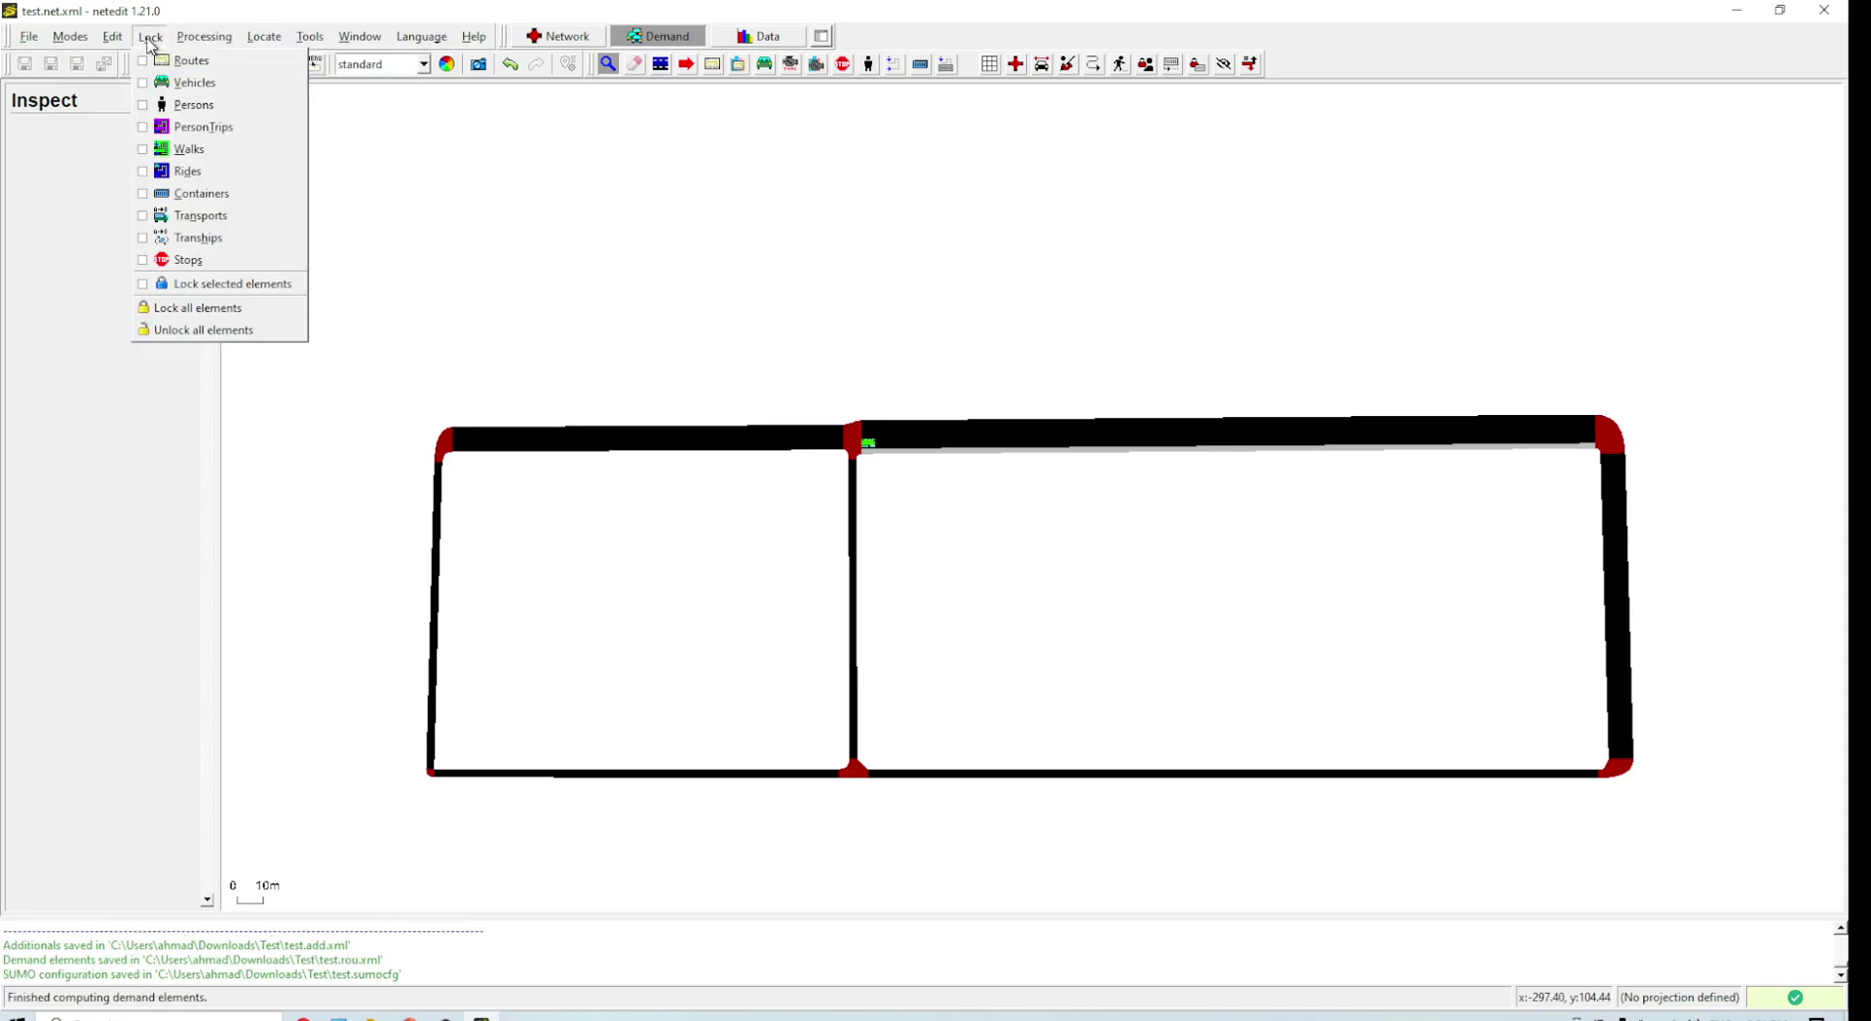
click(244, 488)
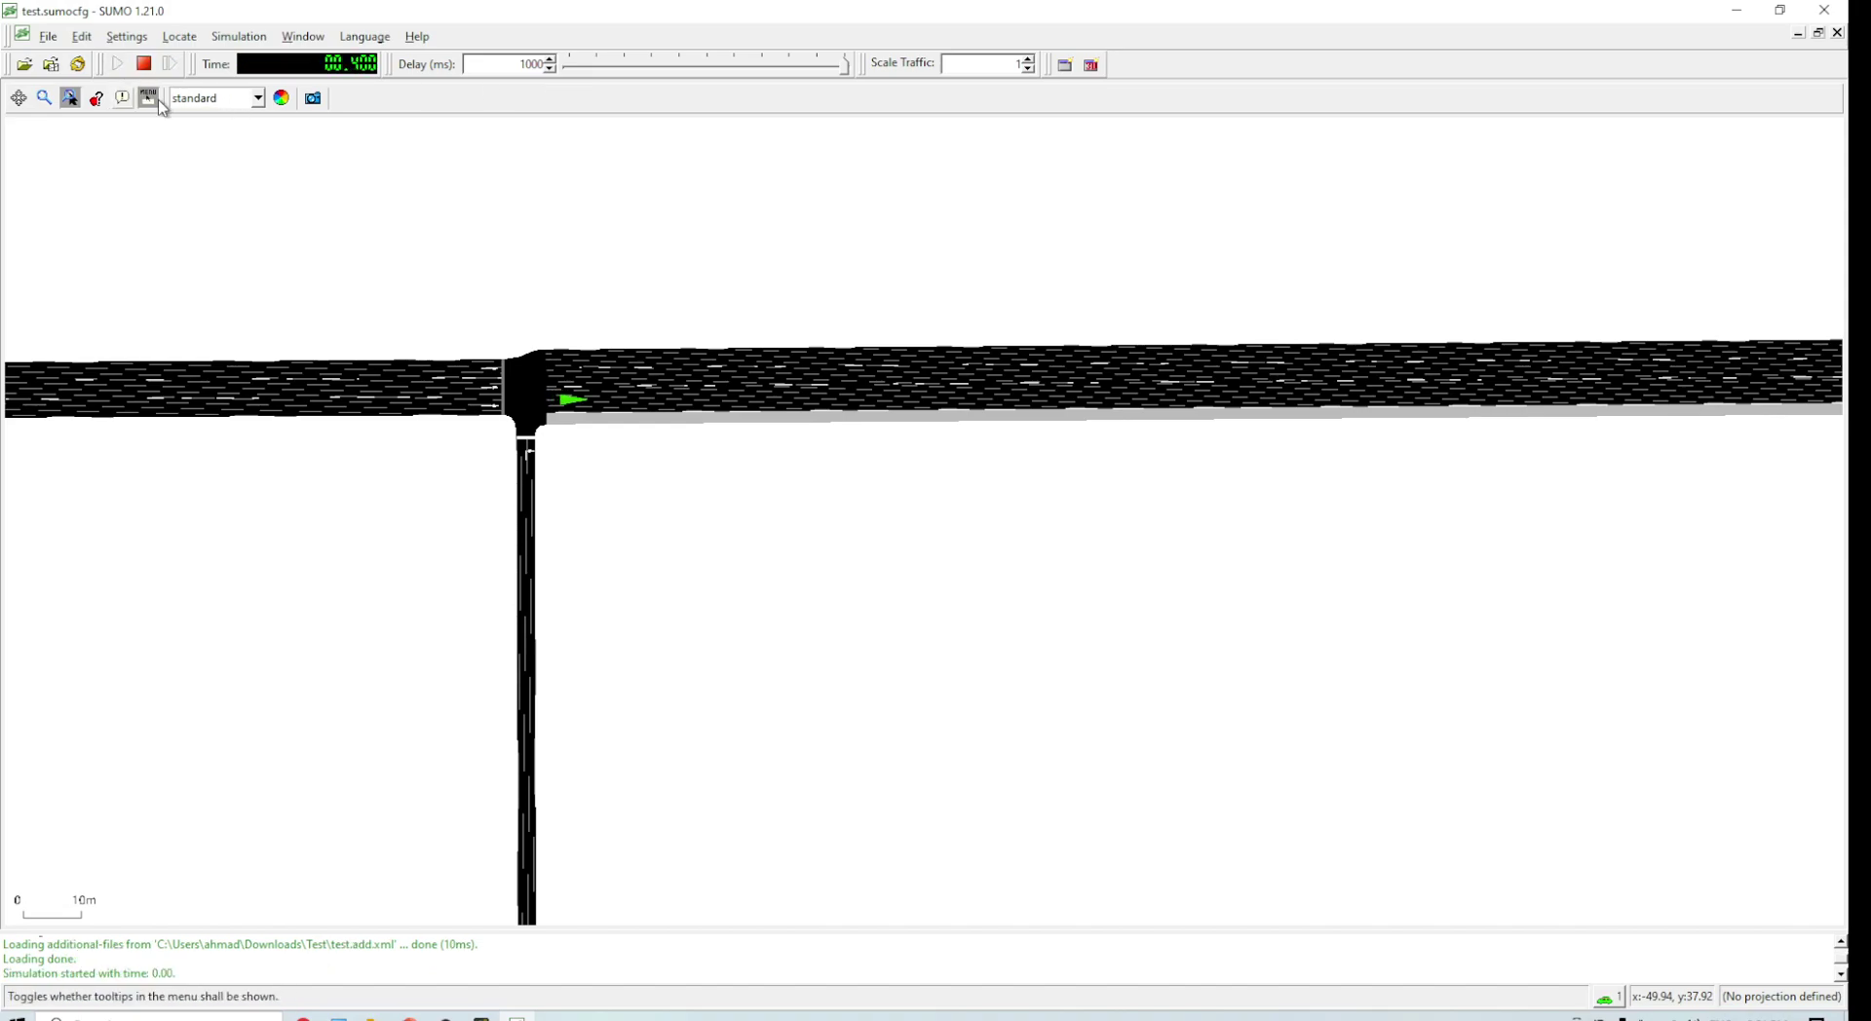
Switch to the real world scheme and pan to the road's right-end curve and back.
click(216, 98)
click(226, 154)
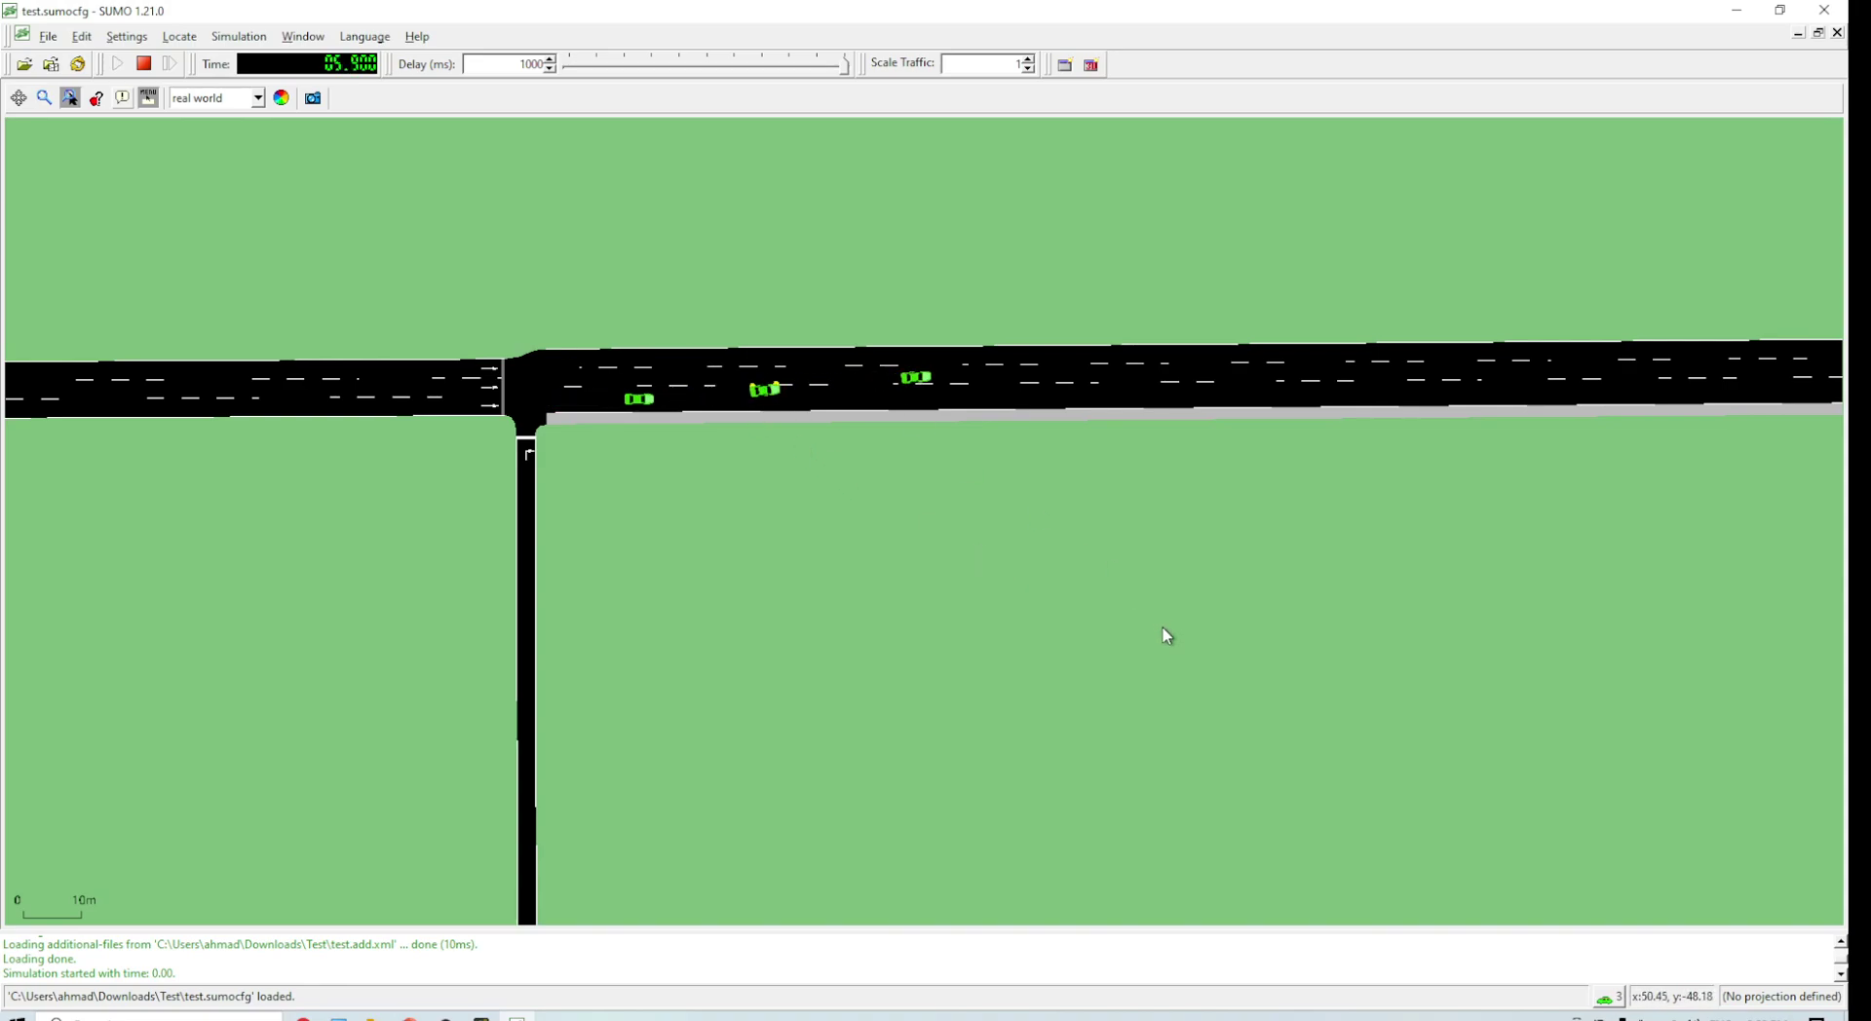
drag(1211, 663, 906, 642)
drag(1173, 617, 539, 474)
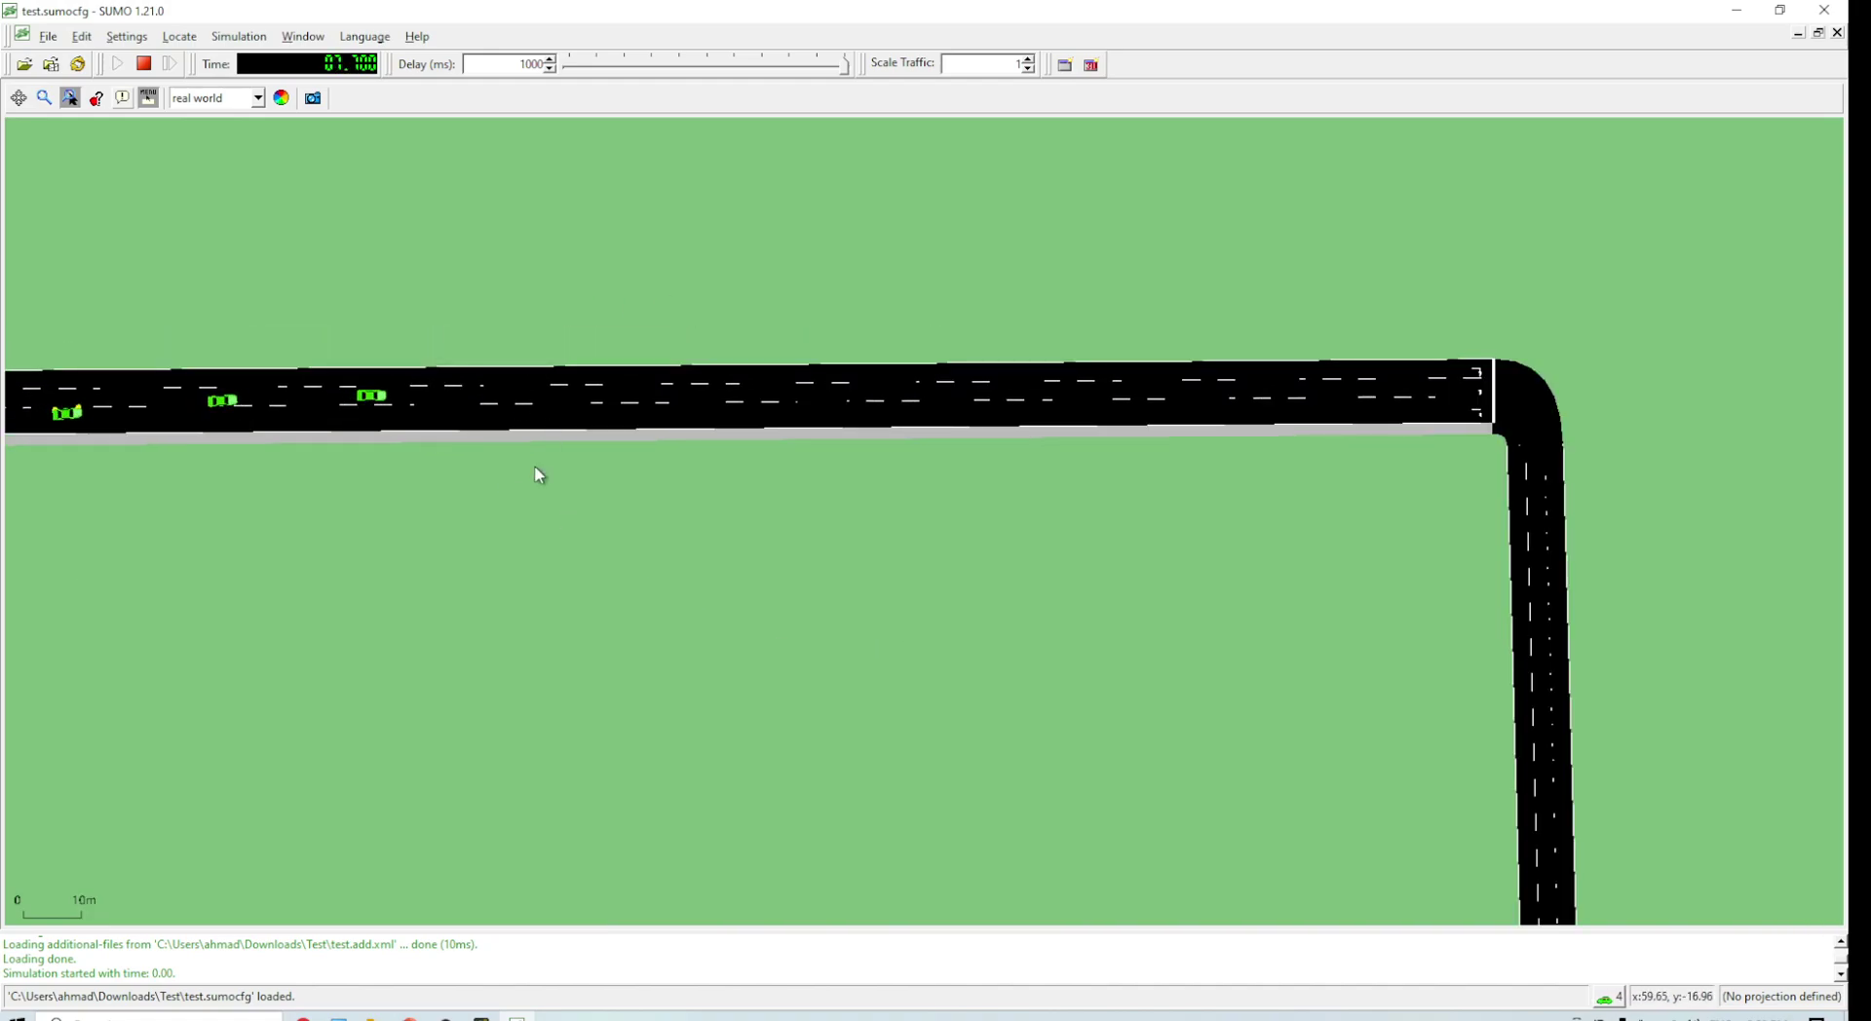
drag(485, 565, 747, 545)
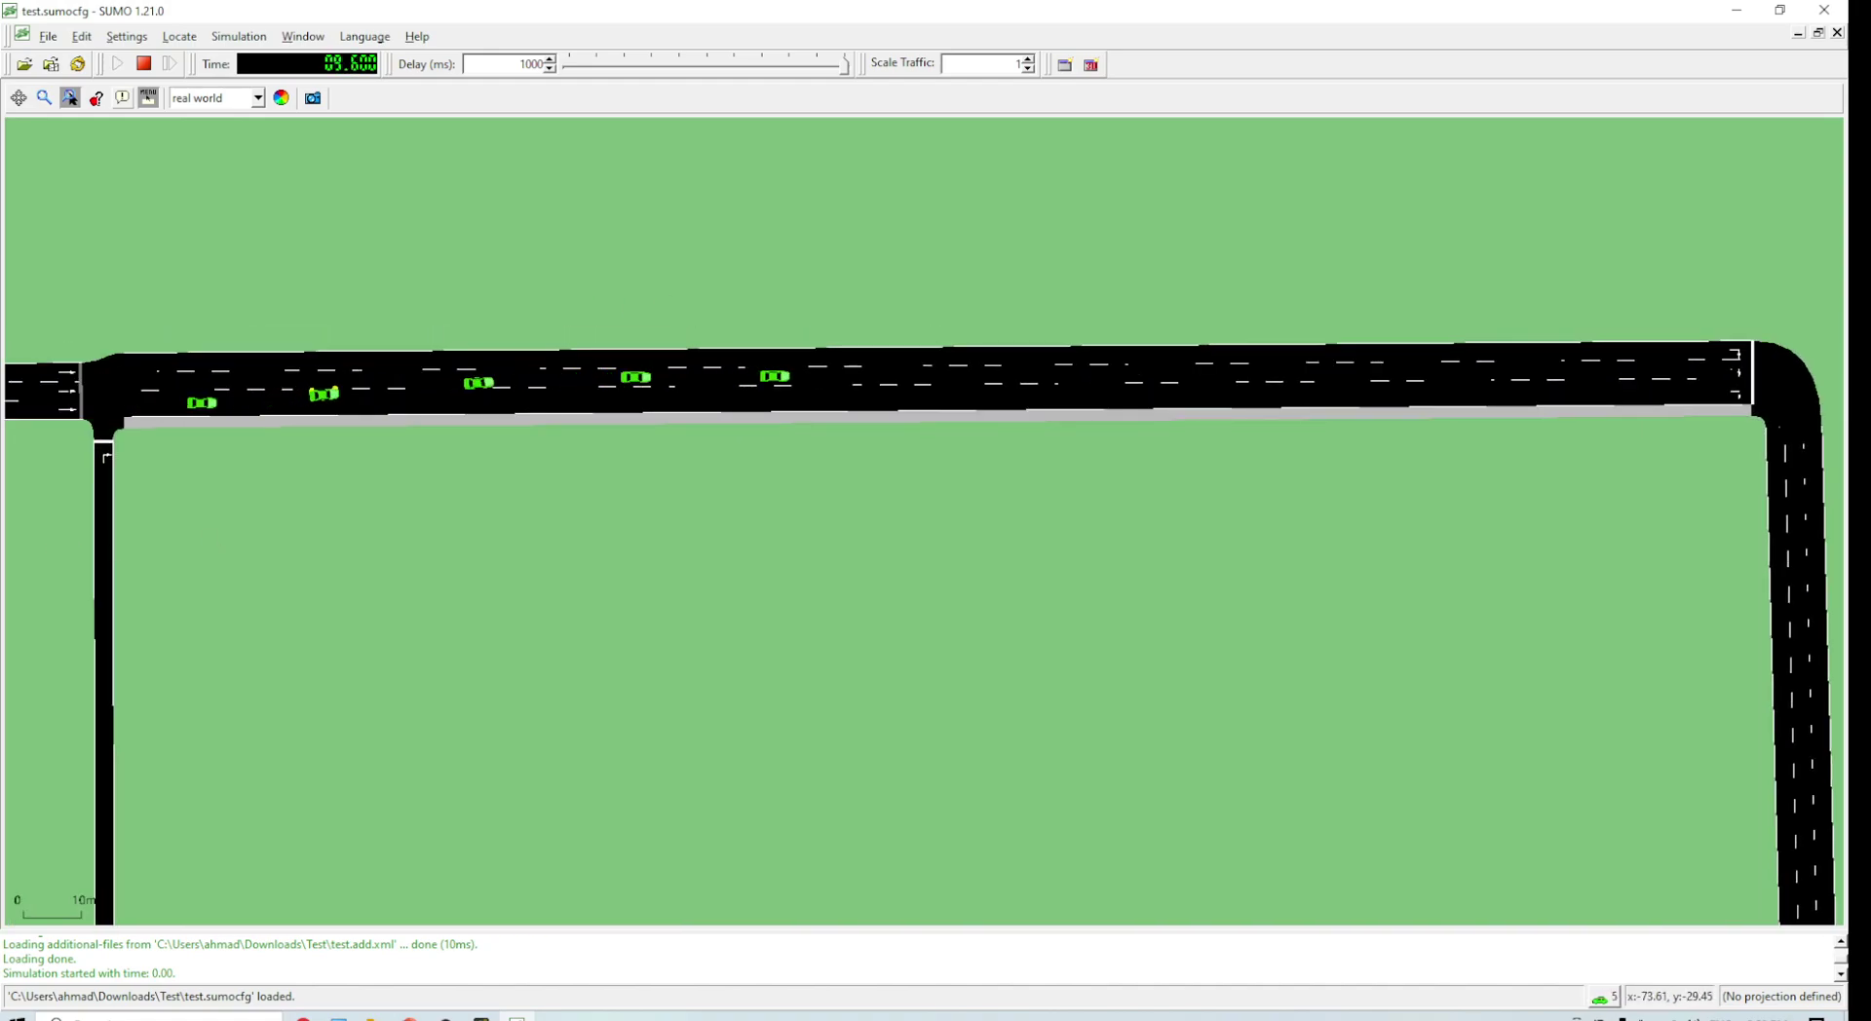